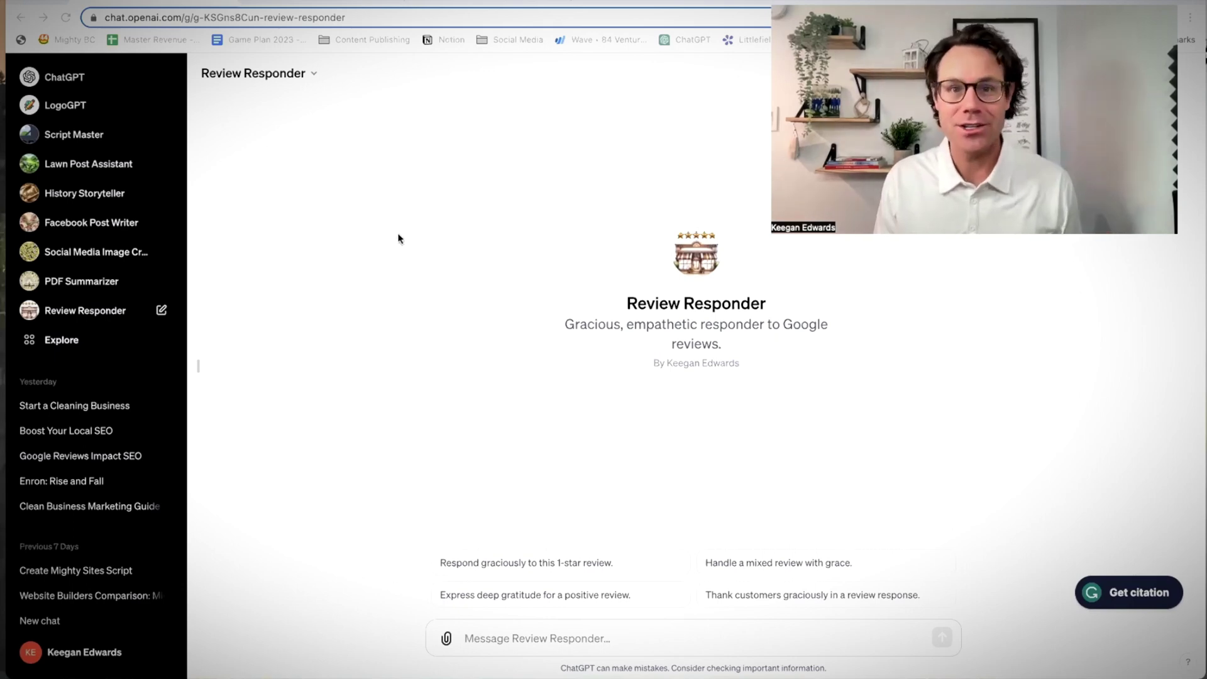
# Step: Sort the appliance store's Google reviews by Highest rating
pyautogui.click(305, 1)
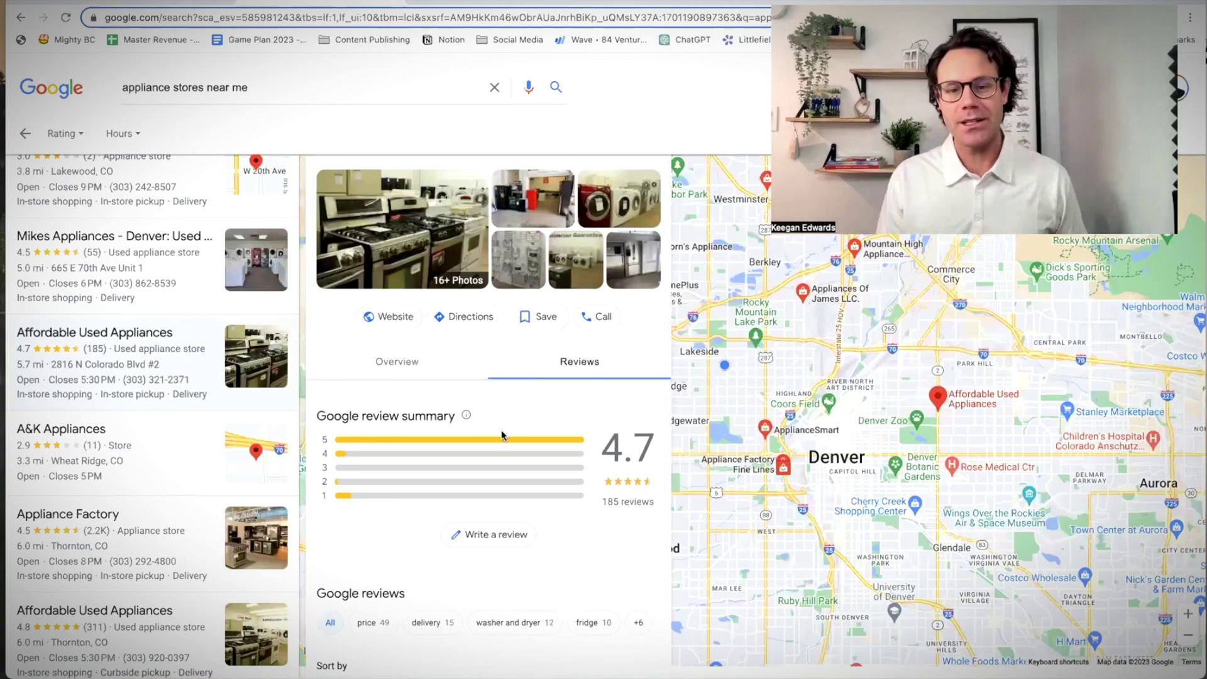
pyautogui.scroll(-1, 503, 434)
pyautogui.scroll(-1, 626, 455)
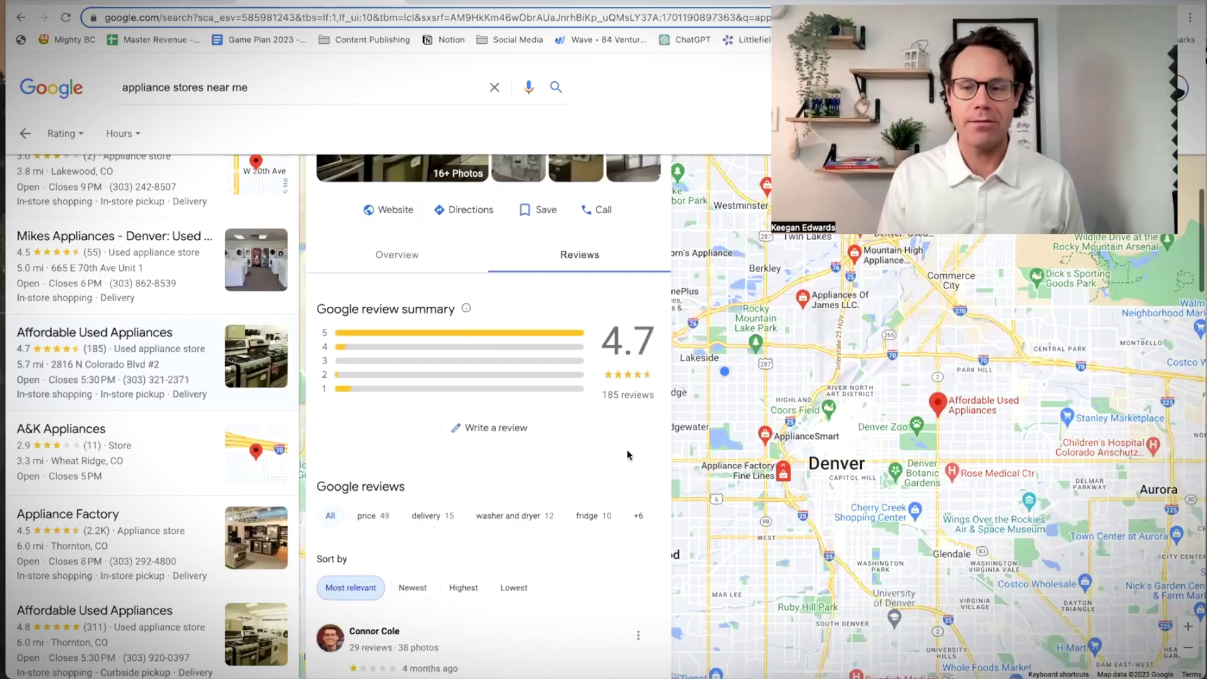
pyautogui.scroll(-5, 595, 413)
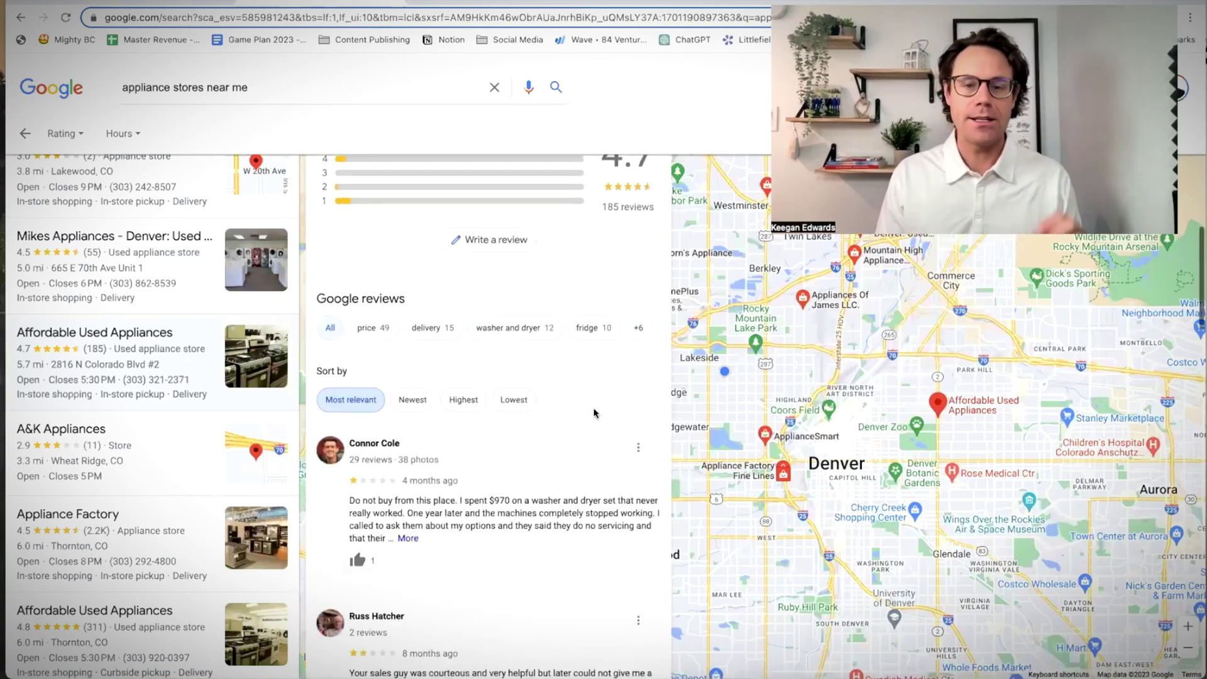
pyautogui.scroll(-3, 595, 409)
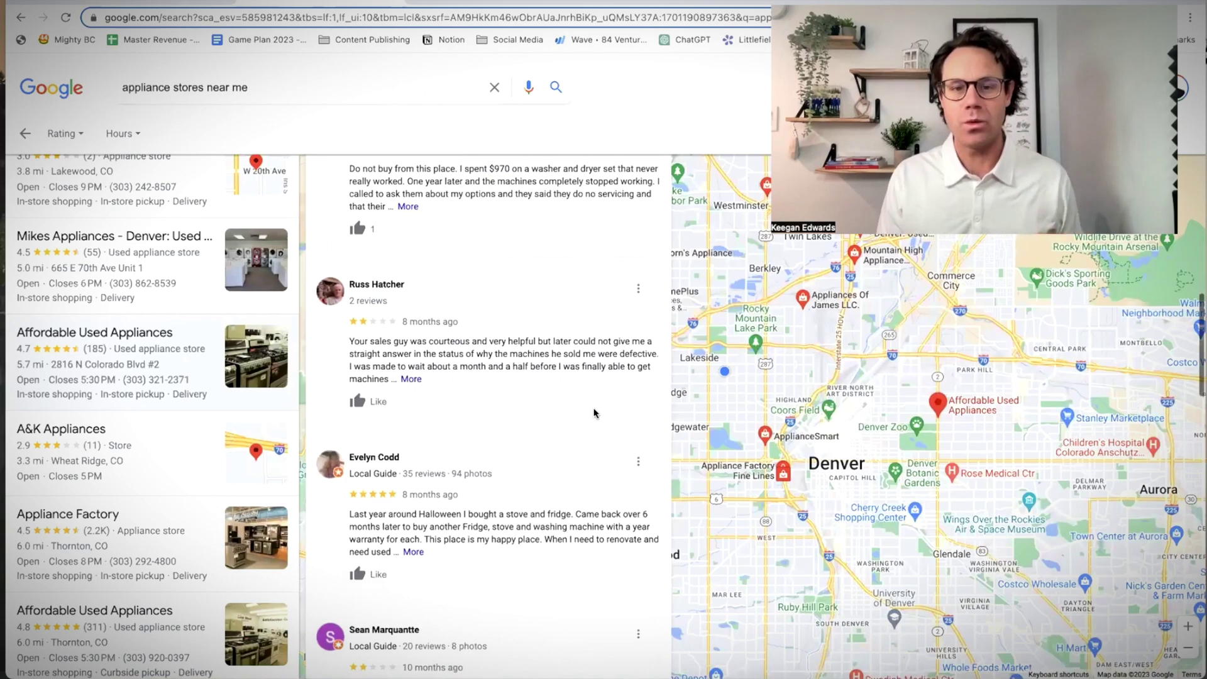
pyautogui.scroll(1, 594, 413)
pyautogui.scroll(5, 506, 381)
pyautogui.click(462, 436)
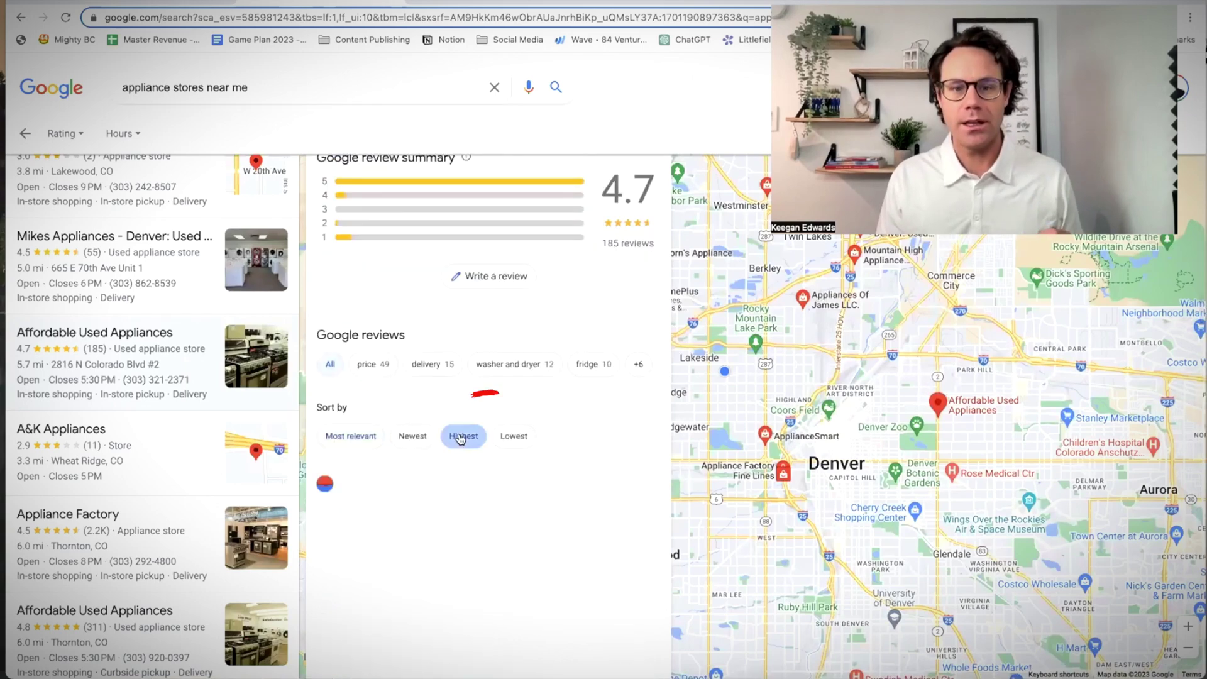
# Step: Expand and select the full text of the top five-star review, then return to ChatGPT
pyautogui.scroll(-4, 368, 334)
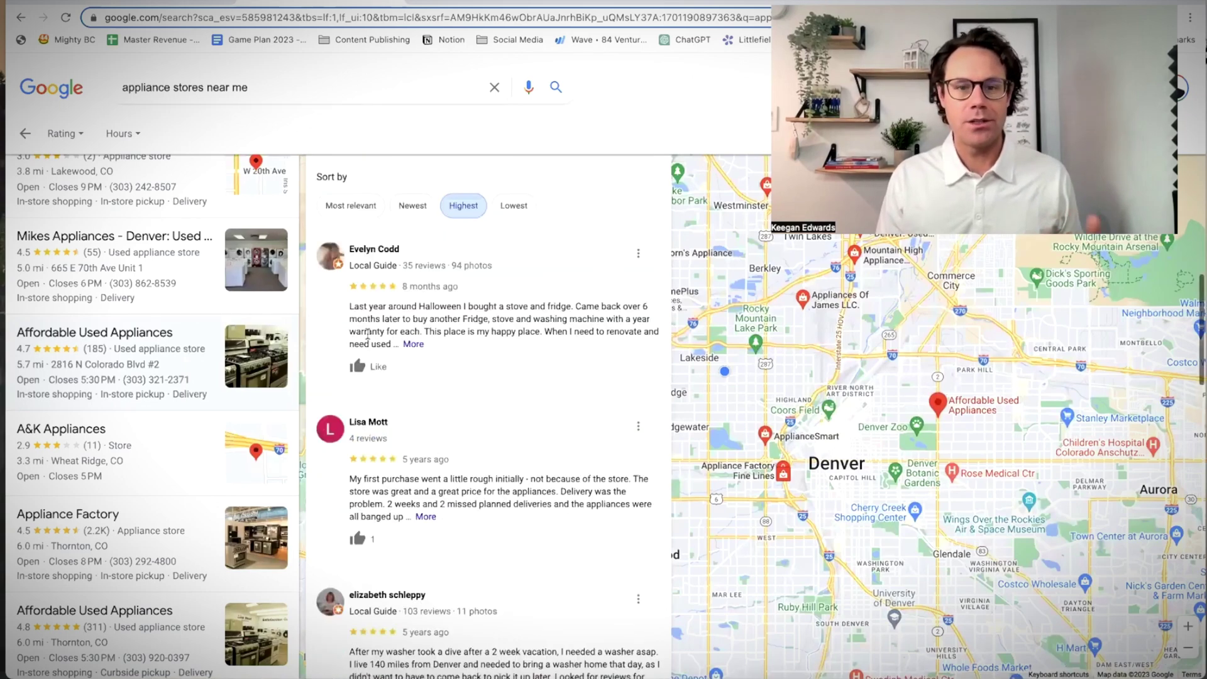
pyautogui.click(414, 345)
pyautogui.moveTo(345, 304); pyautogui.dragTo(636, 374)
pyautogui.hotkey('ctrl', 'c')
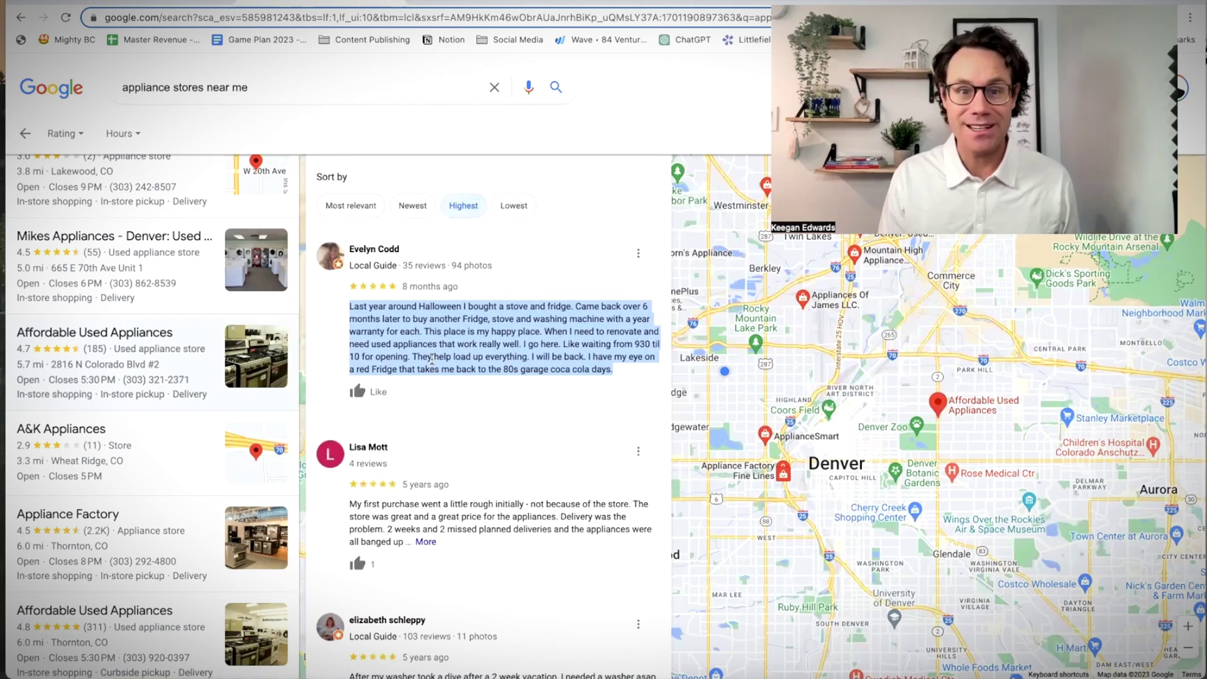
pyautogui.click(115, 3)
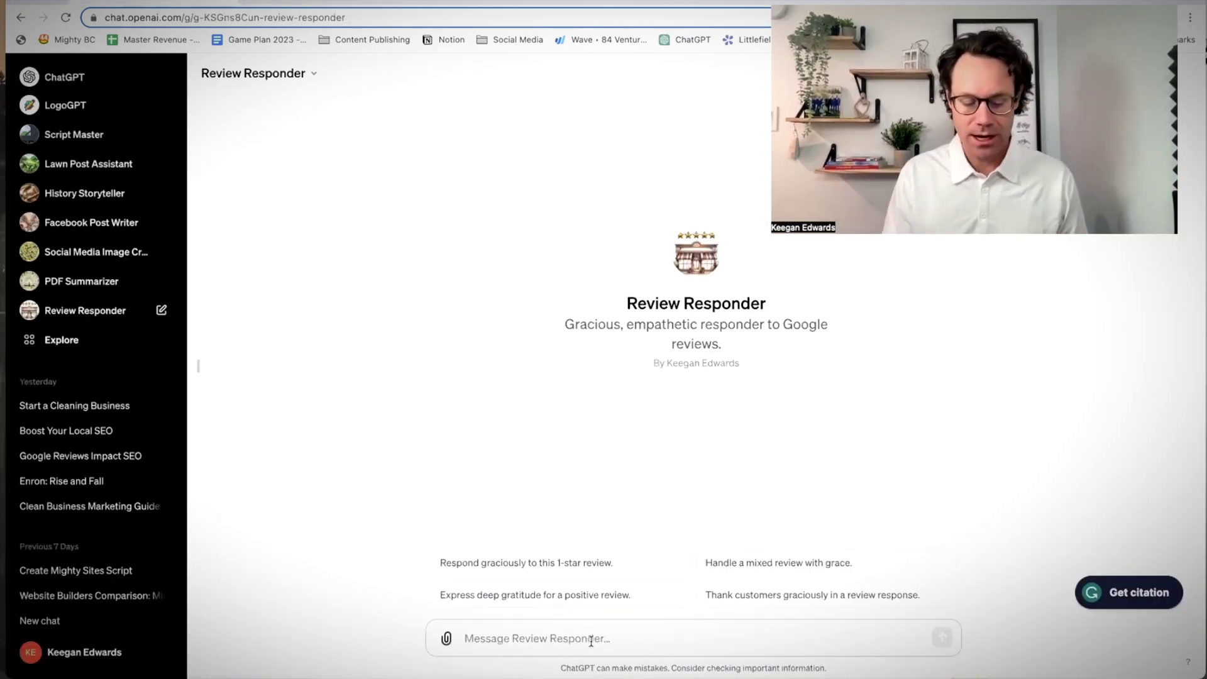
# Step: Ask Review Responder for a five-star review response for the appliance store, then send the pasted review
pyautogui.write('Here is a five star review can you come u')
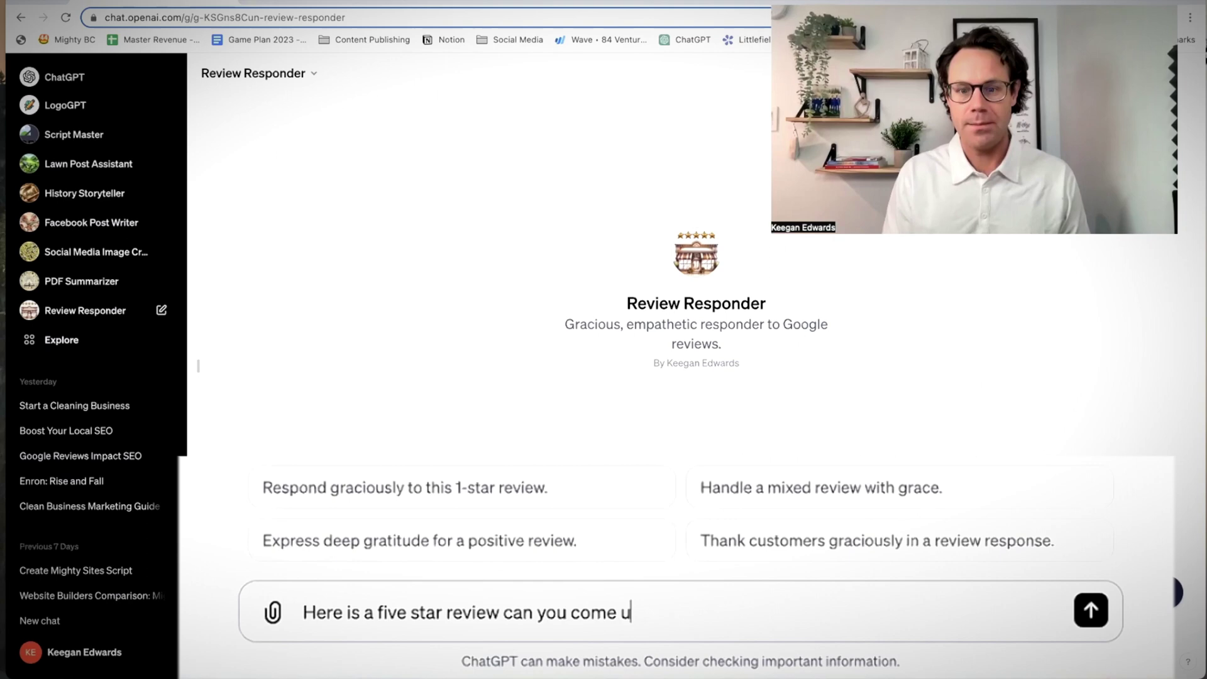
pyautogui.write('espon')
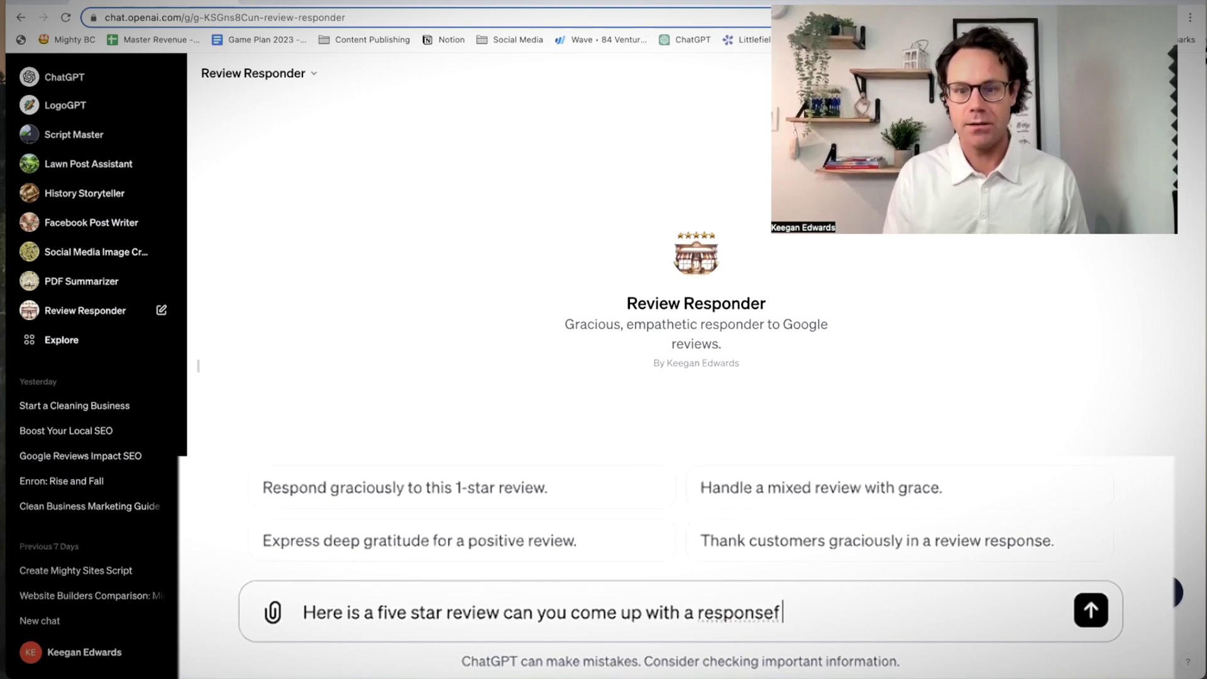
pyautogui.write('se f')
pyautogui.press('BackSpace')
pyautogui.write('for my appliance store.')
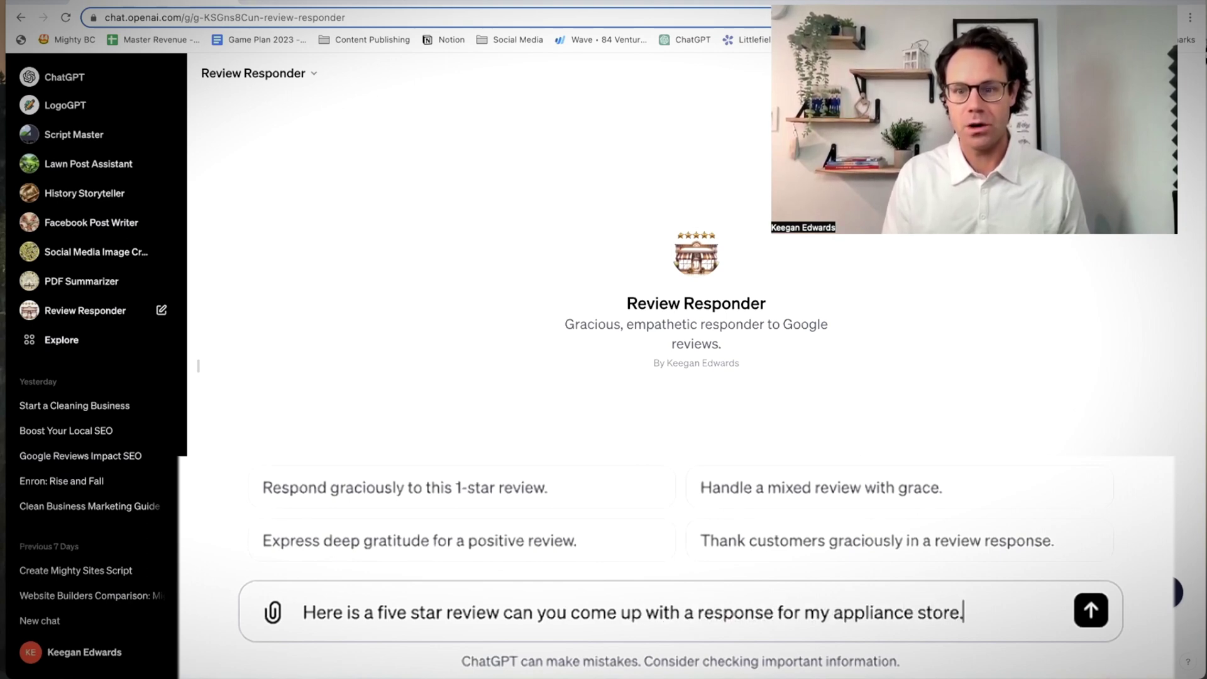
pyautogui.press('Return')
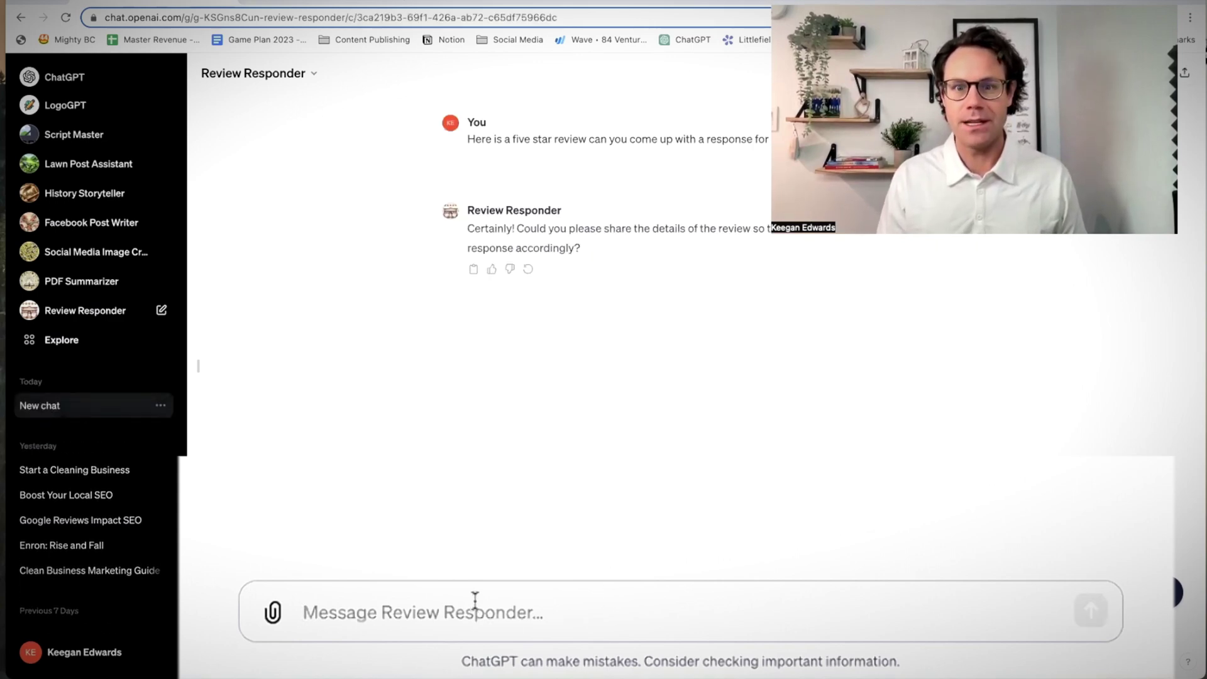
pyautogui.hotkey('ctrl', 'v')
pyautogui.press('Return')
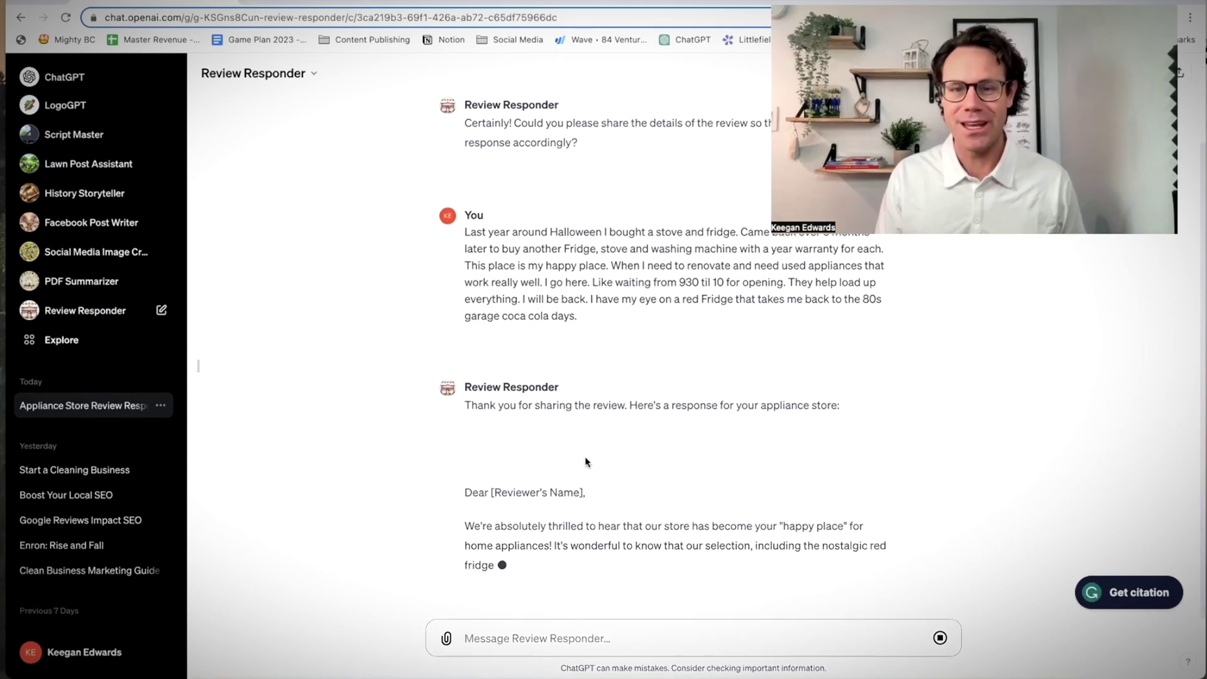
# Step: Highlight the red fridge and garage Coca-Cola days passage in the original review
pyautogui.scroll(2, 735, 323)
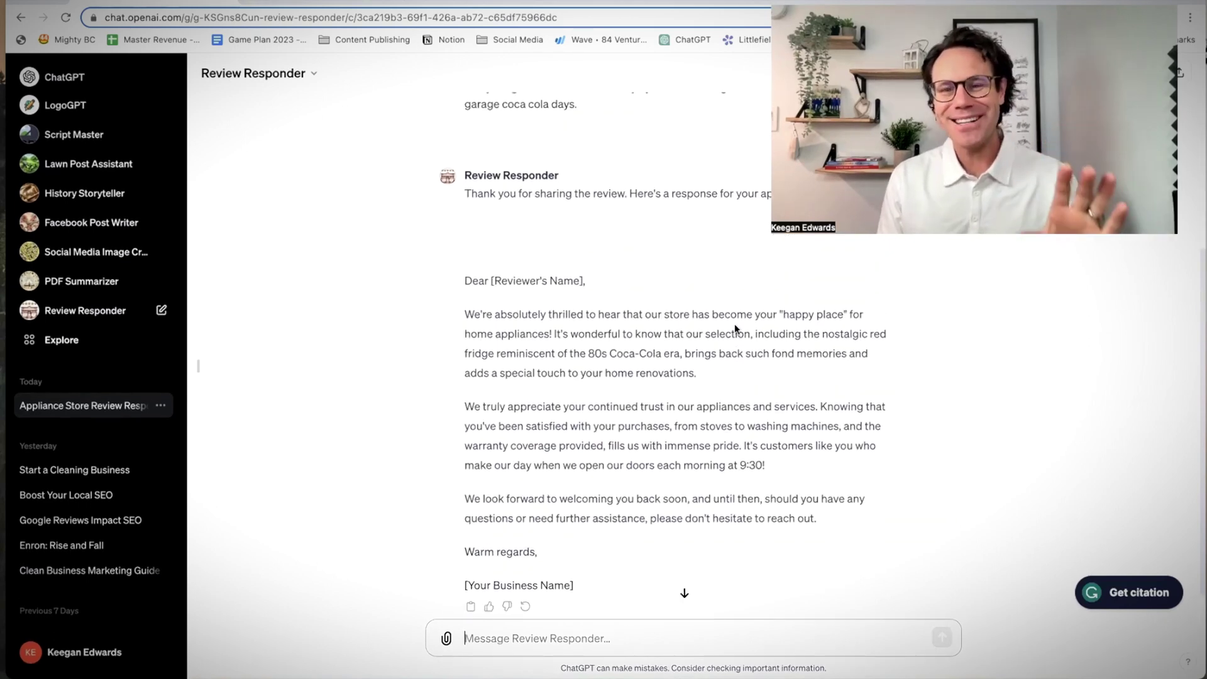
pyautogui.scroll(4, 731, 339)
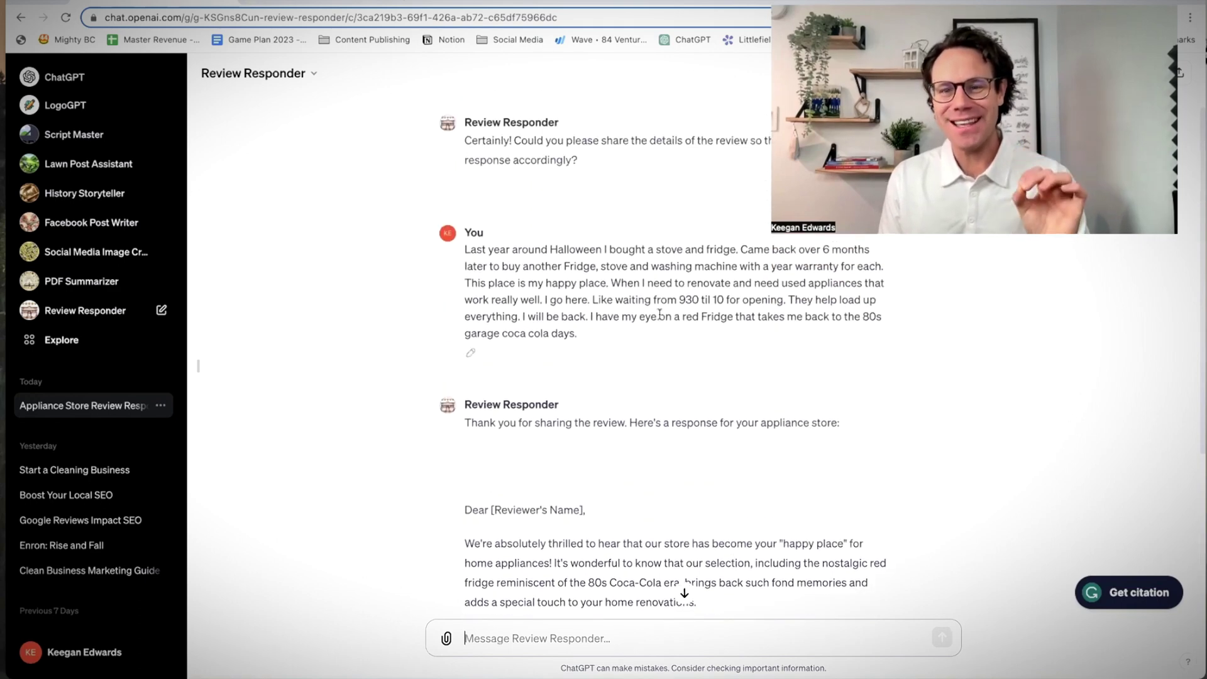
pyautogui.moveTo(661, 316); pyautogui.dragTo(804, 316)
pyautogui.moveTo(886, 322); pyautogui.dragTo(827, 354)
# Step: Highlight the reply's nostalgic red fridge, home renovations and continued trust phrases
pyautogui.scroll(-3, 827, 354)
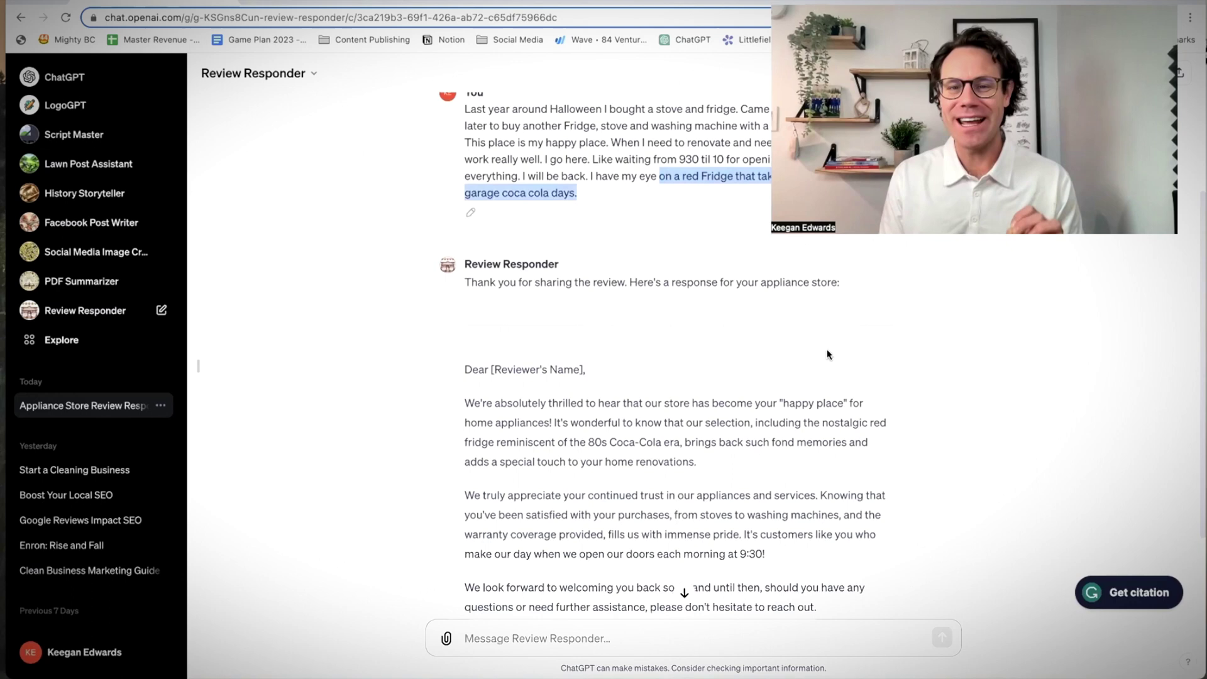
pyautogui.scroll(-1, 827, 354)
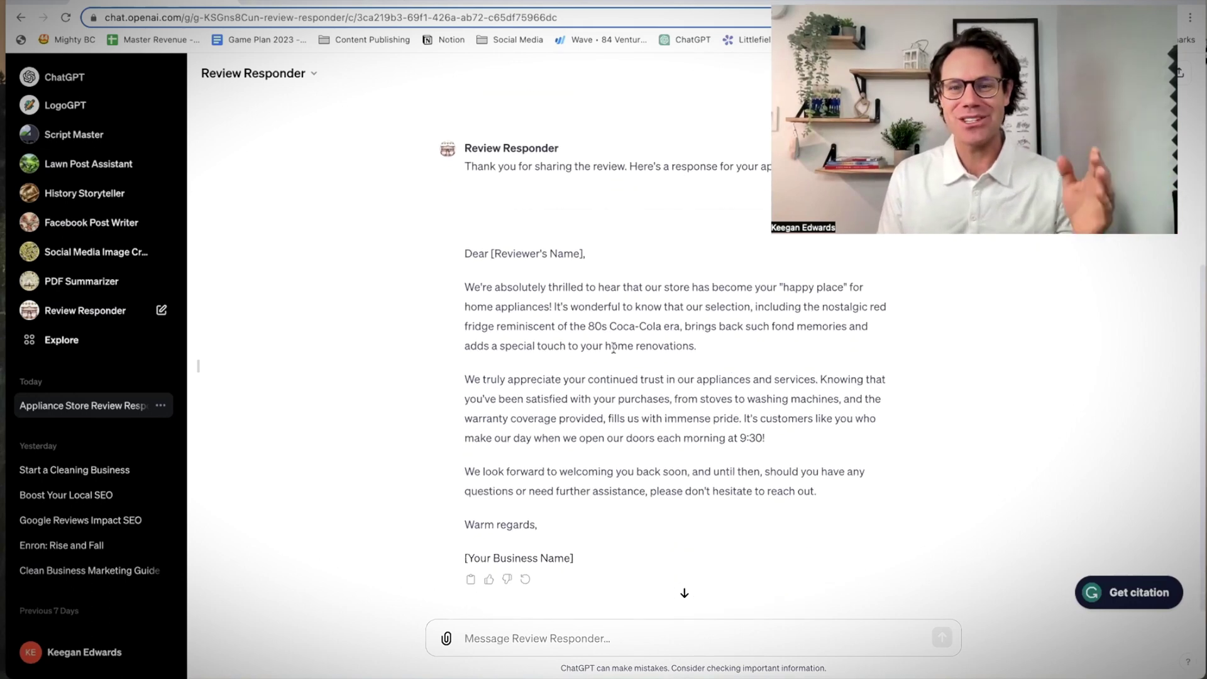
pyautogui.moveTo(882, 311); pyautogui.dragTo(624, 330)
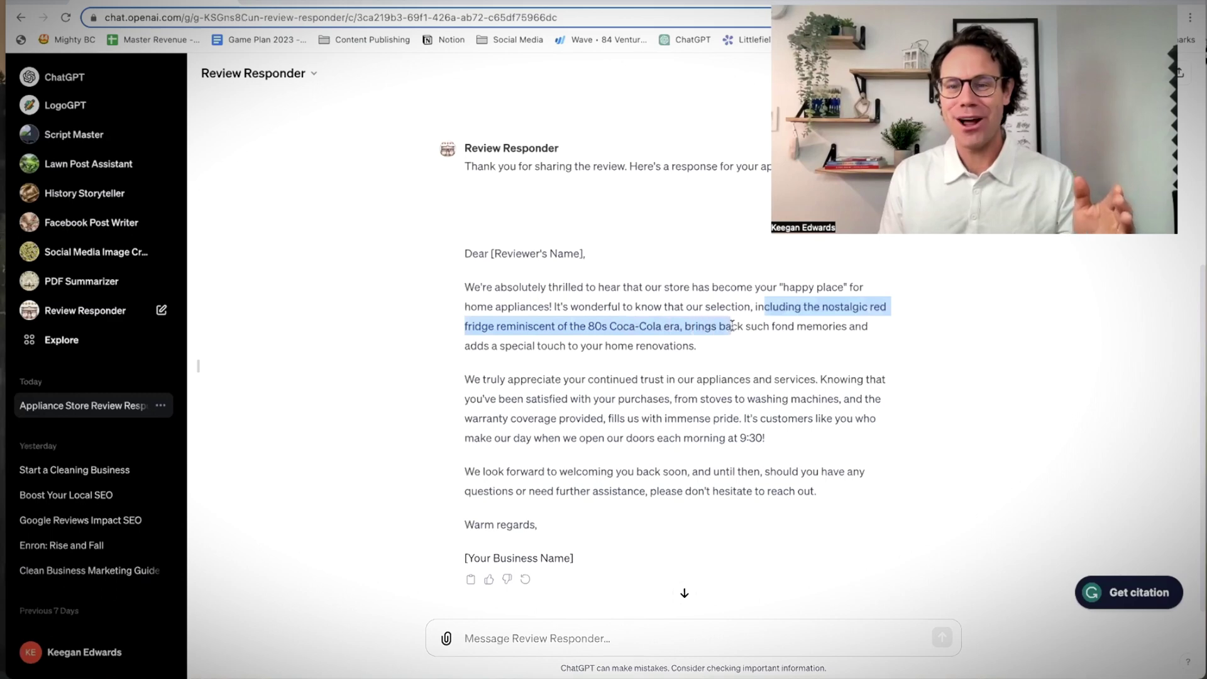
pyautogui.click(507, 335)
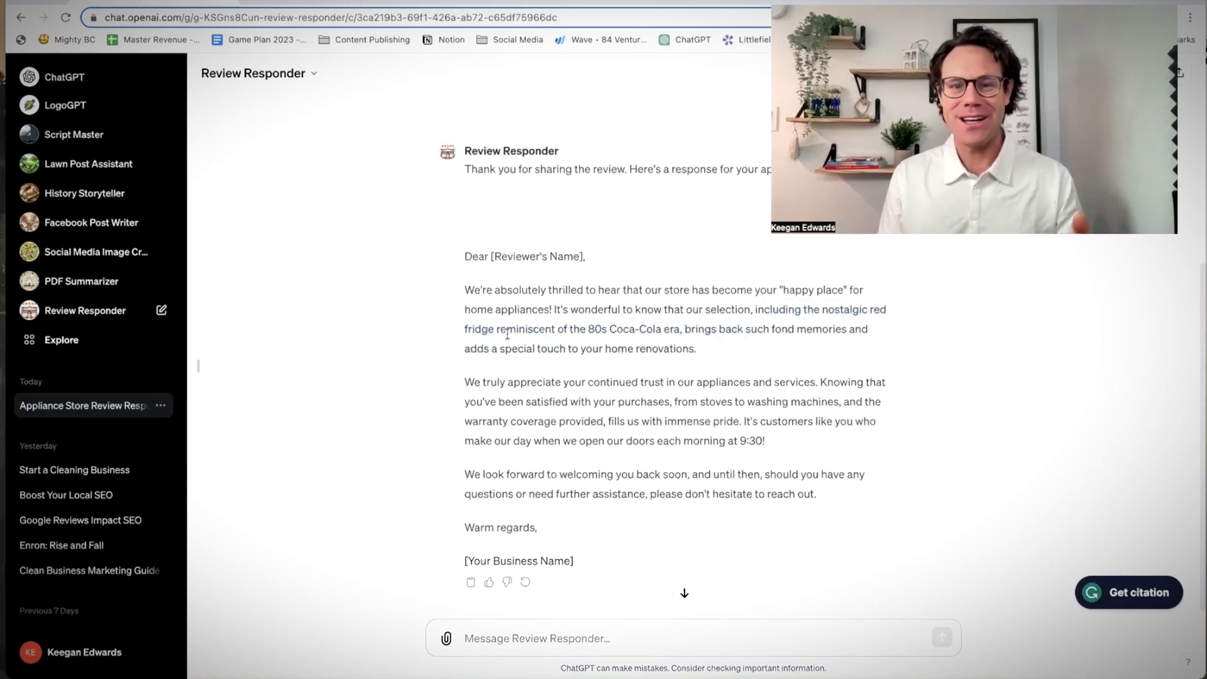
pyautogui.moveTo(504, 347); pyautogui.dragTo(697, 349)
pyautogui.scroll(-1, 748, 380)
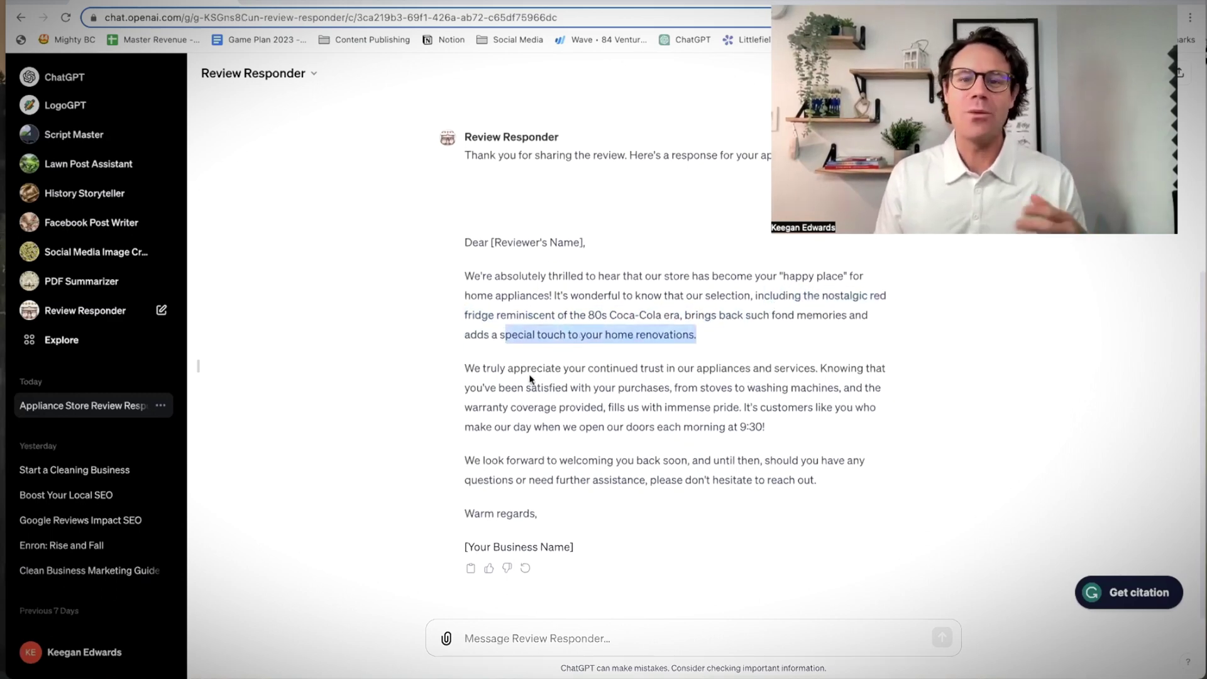
pyautogui.moveTo(555, 371); pyautogui.dragTo(780, 374)
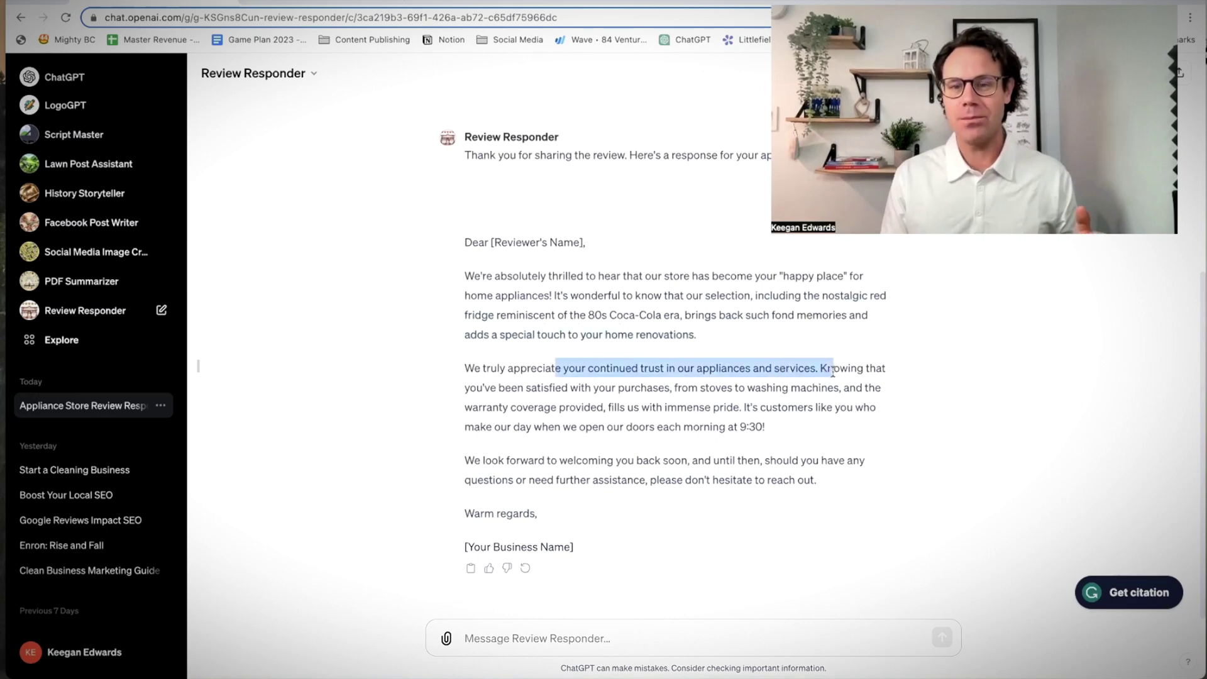
pyautogui.click(589, 403)
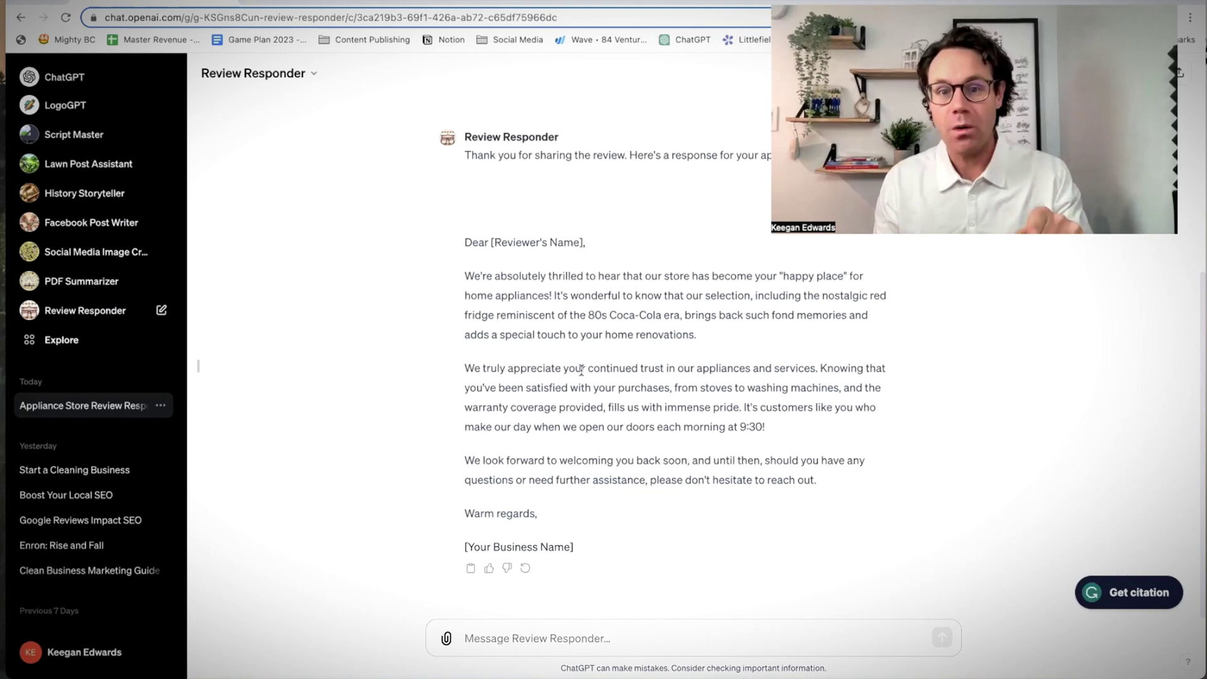
# Step: Highlight the reply's stoves-to-washing-machines and warranty coverage mentions
pyautogui.moveTo(591, 369); pyautogui.dragTo(729, 369)
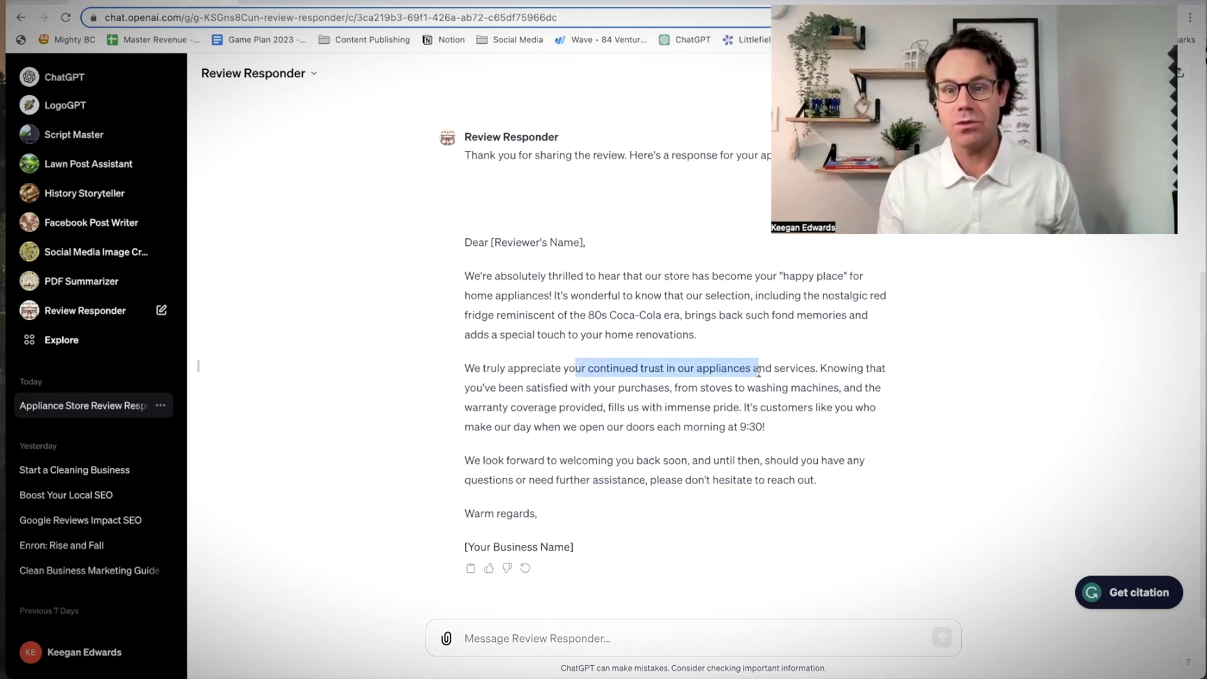
pyautogui.click(694, 373)
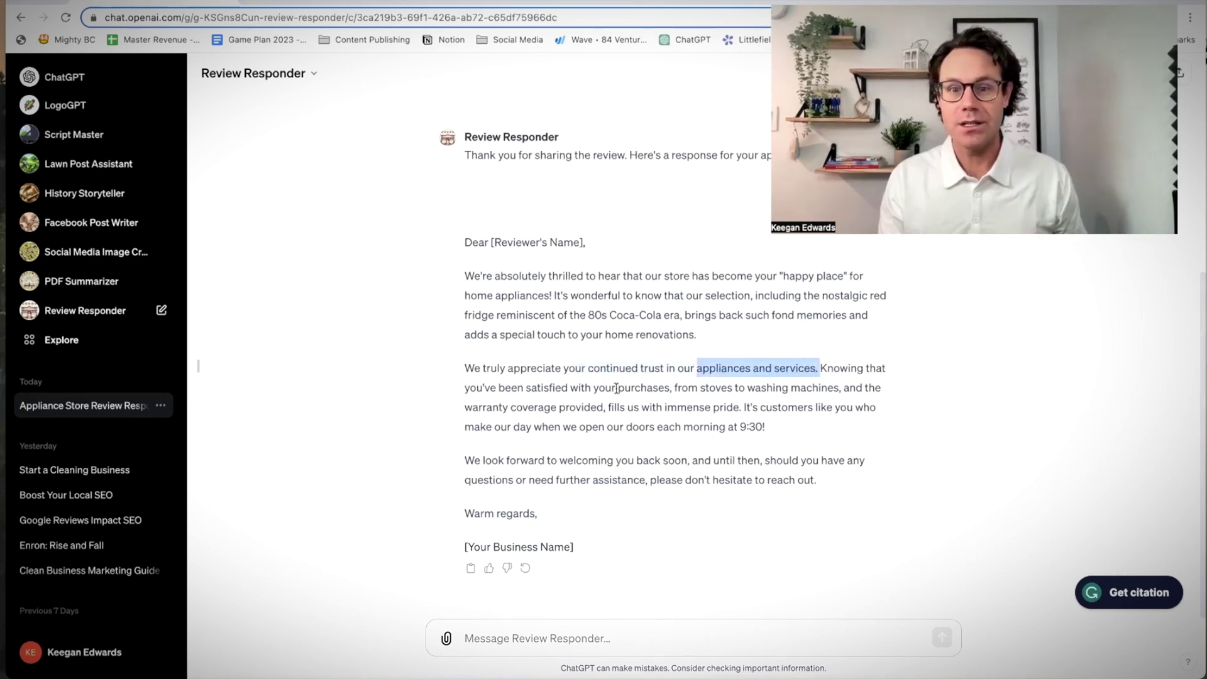
pyautogui.moveTo(606, 388); pyautogui.dragTo(756, 386)
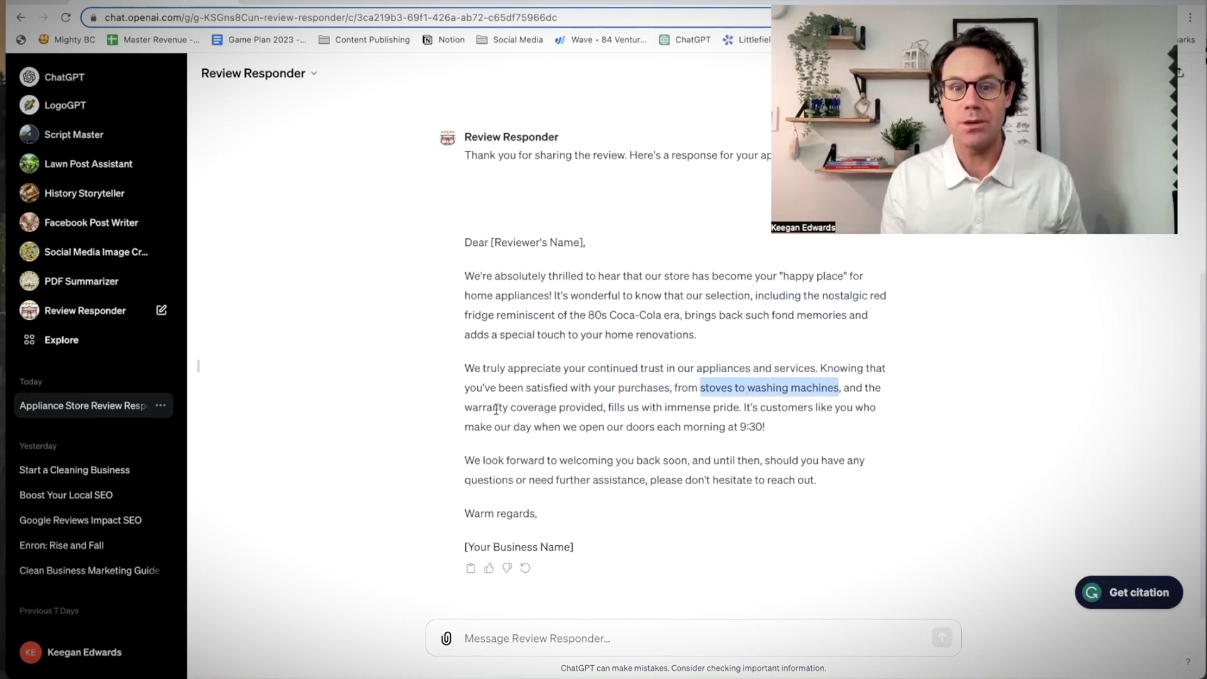
pyautogui.moveTo(479, 408); pyautogui.dragTo(710, 430)
pyautogui.click(570, 500)
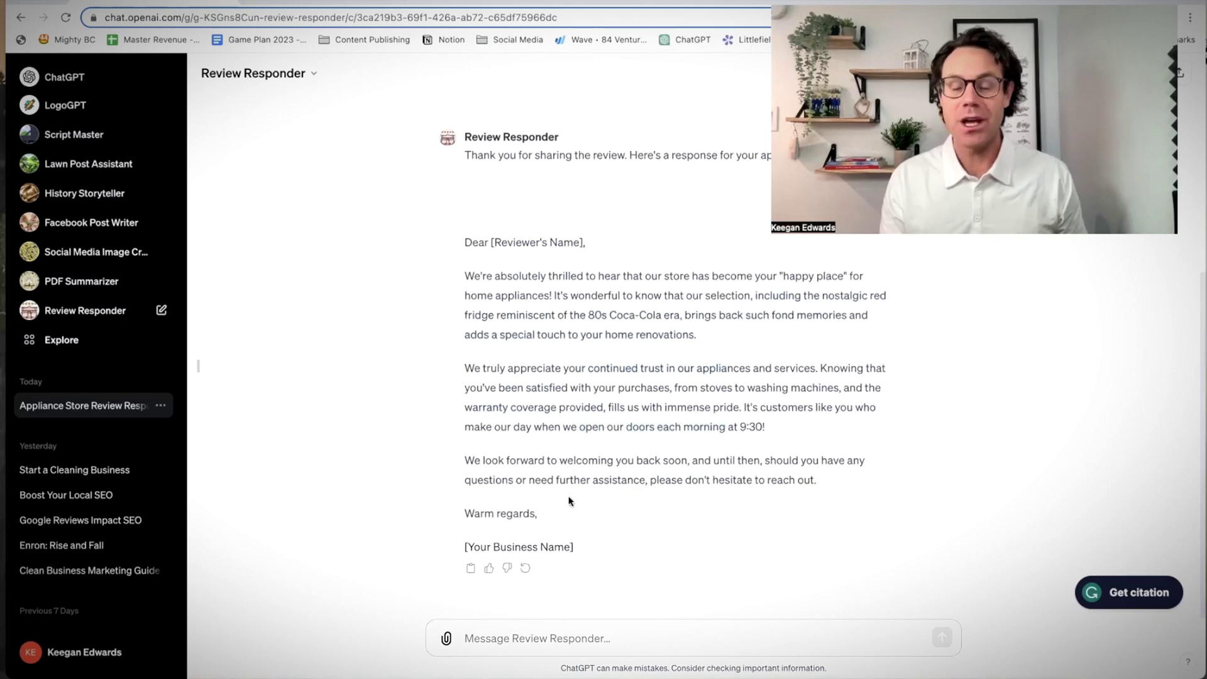
# Step: Read through the finished reply down to its 9:30 opening mention and sign-off
pyautogui.scroll(3, 536, 438)
pyautogui.scroll(-3, 535, 434)
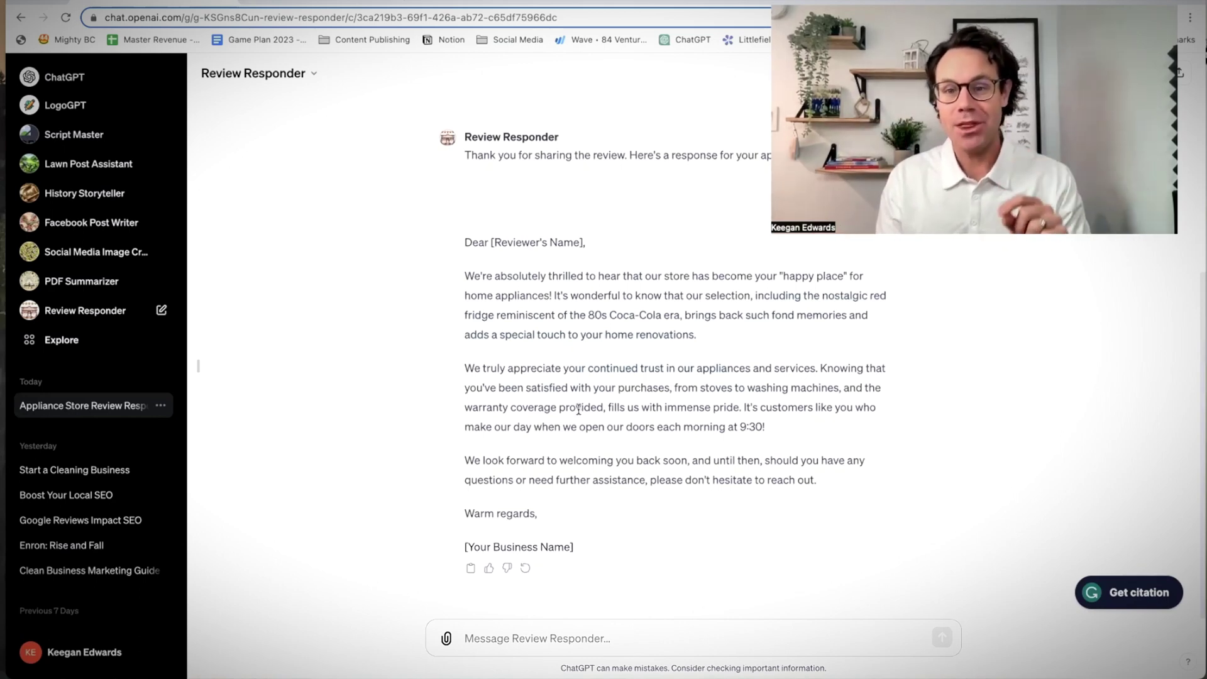
pyautogui.scroll(6, 587, 412)
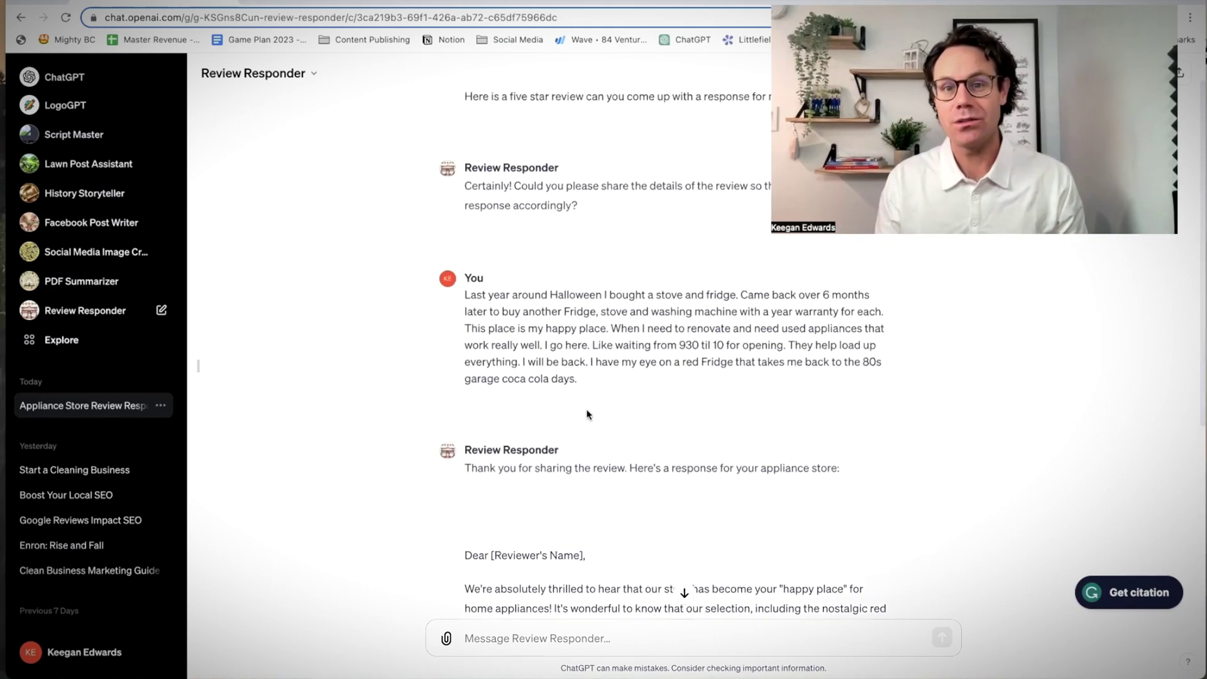
pyautogui.scroll(-5, 617, 431)
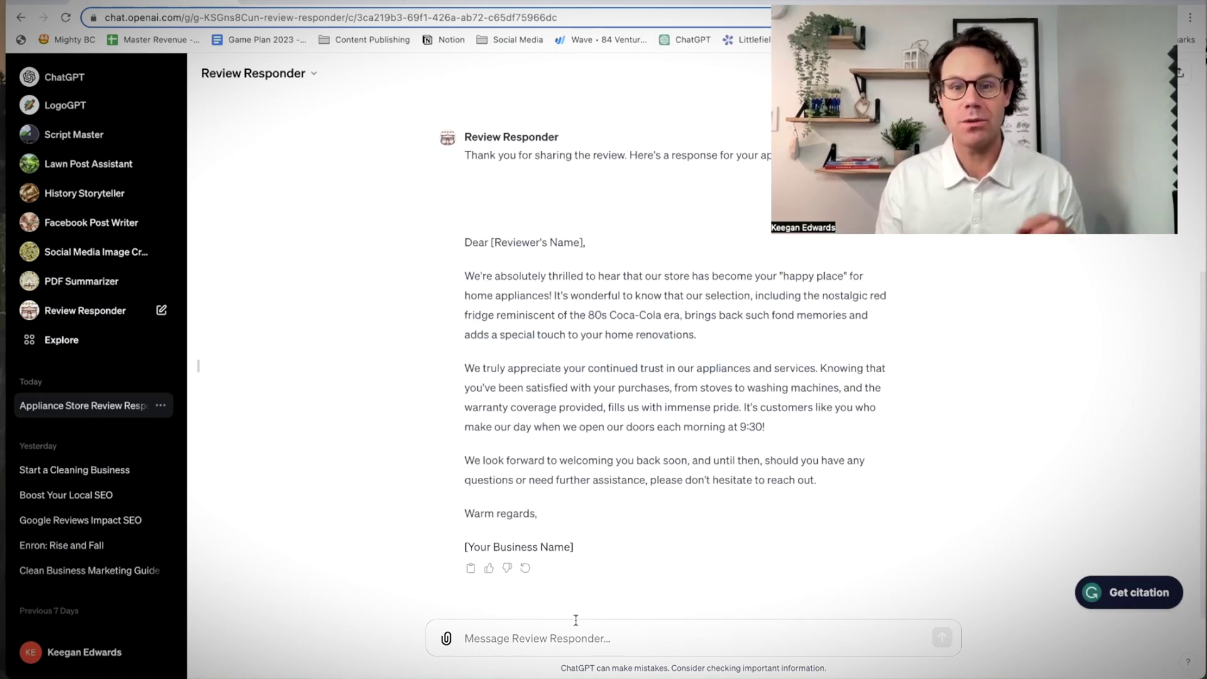
pyautogui.scroll(7, 619, 453)
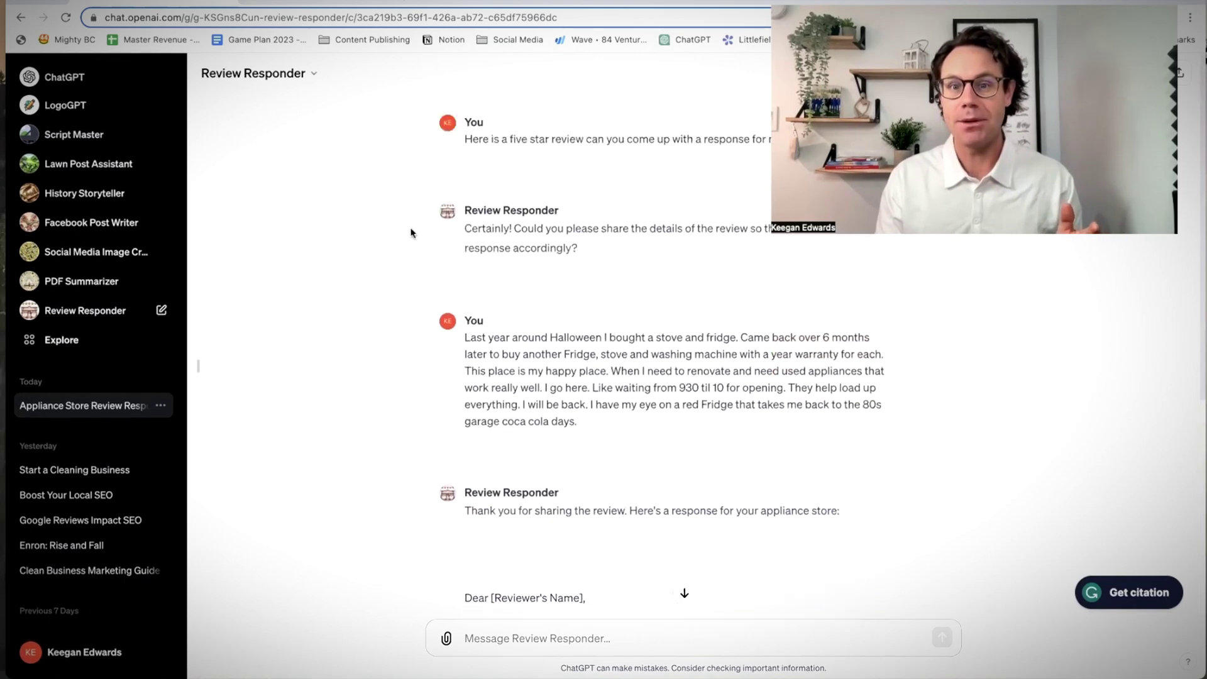
pyautogui.scroll(-2, 638, 409)
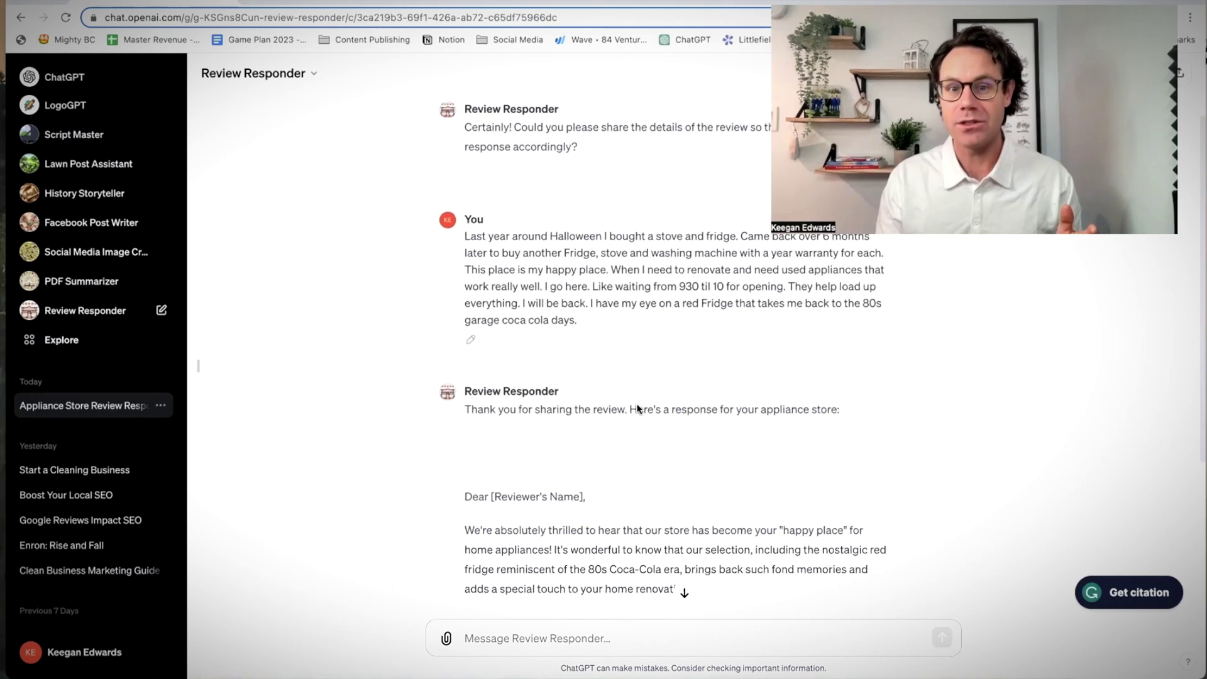
pyautogui.scroll(-4, 668, 353)
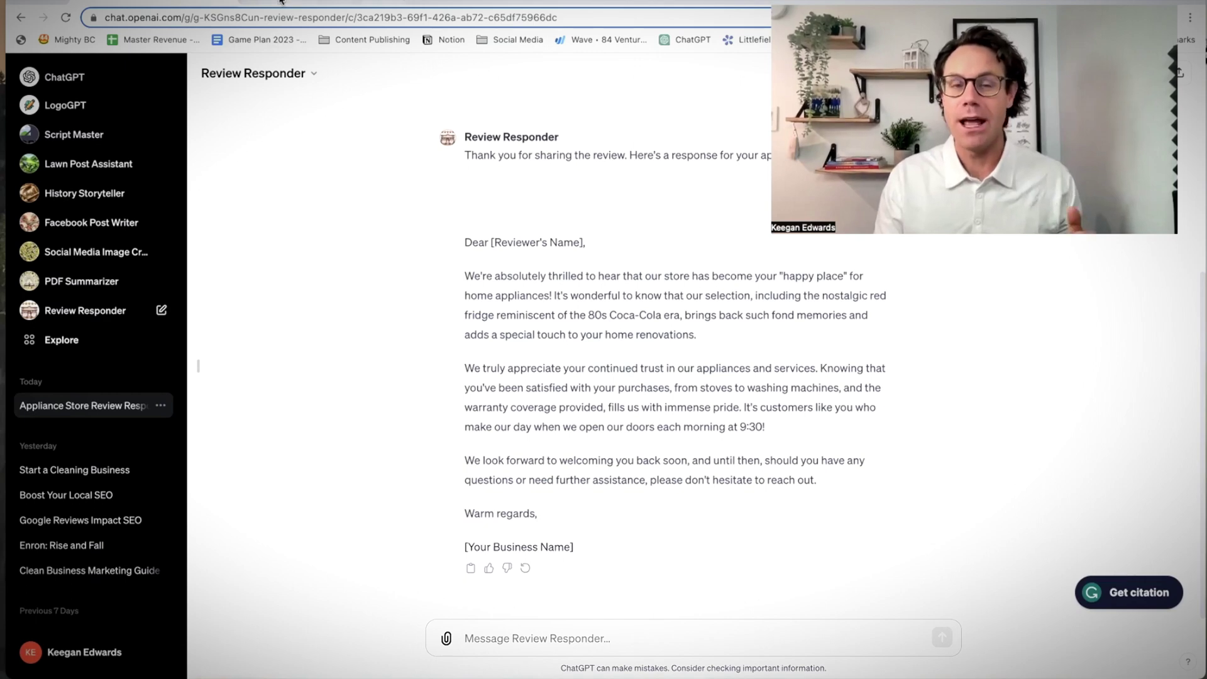
# Step: Sort reviews by Lowest, select the full one-star $970 washer-and-dryer review, and return to ChatGPT
pyautogui.click(189, 4)
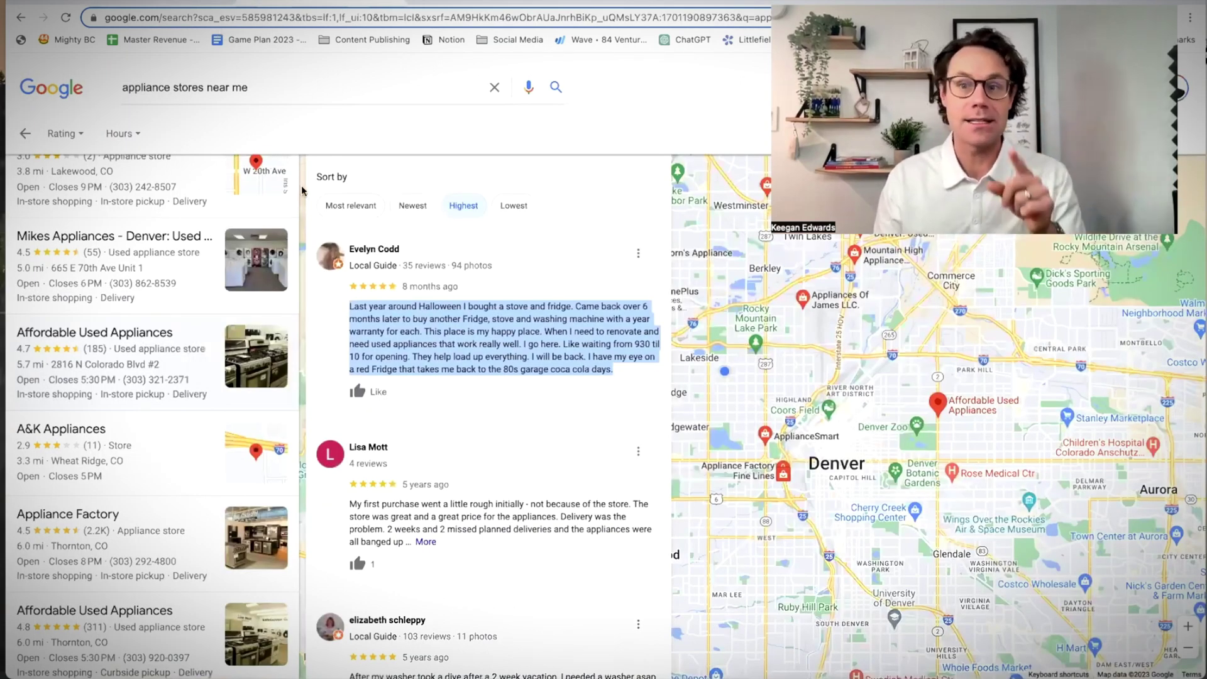
pyautogui.click(280, 4)
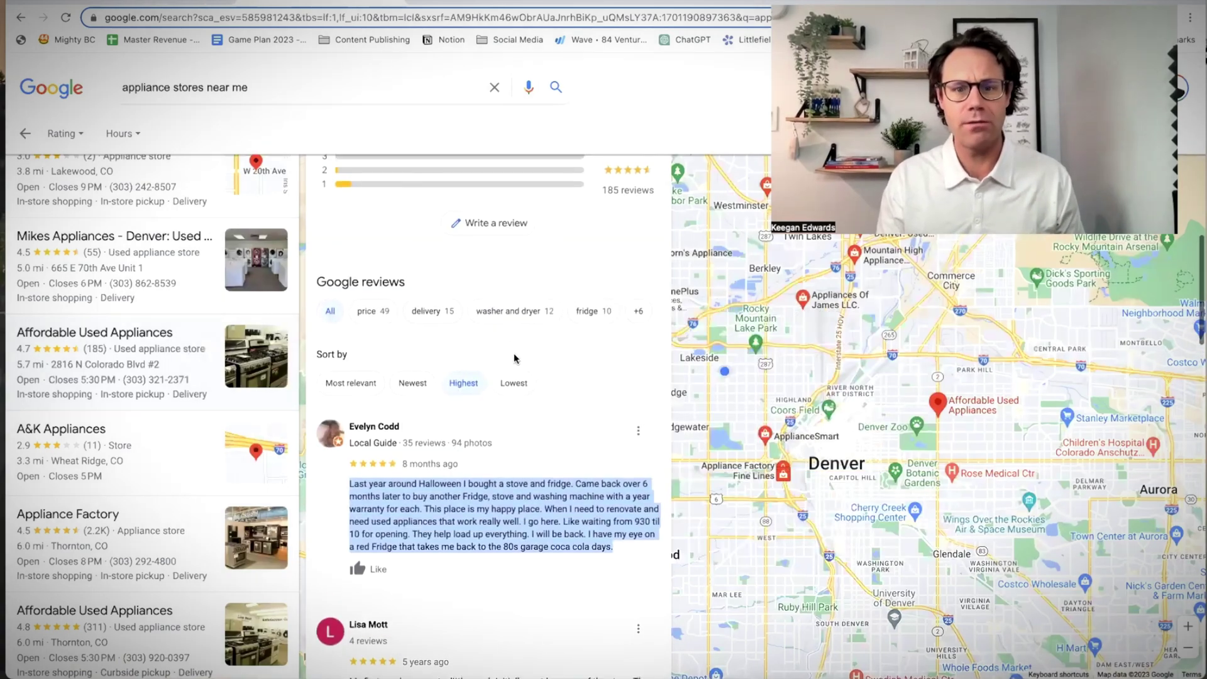
pyautogui.click(514, 383)
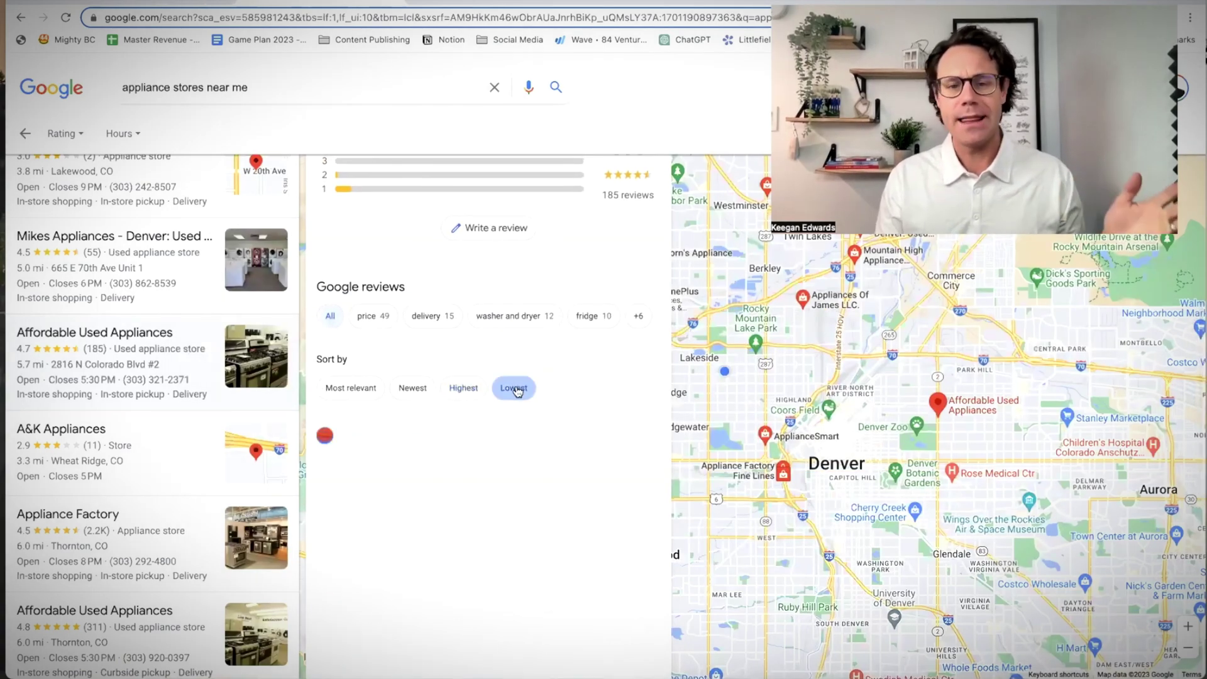
pyautogui.scroll(-2, 518, 393)
pyautogui.click(408, 390)
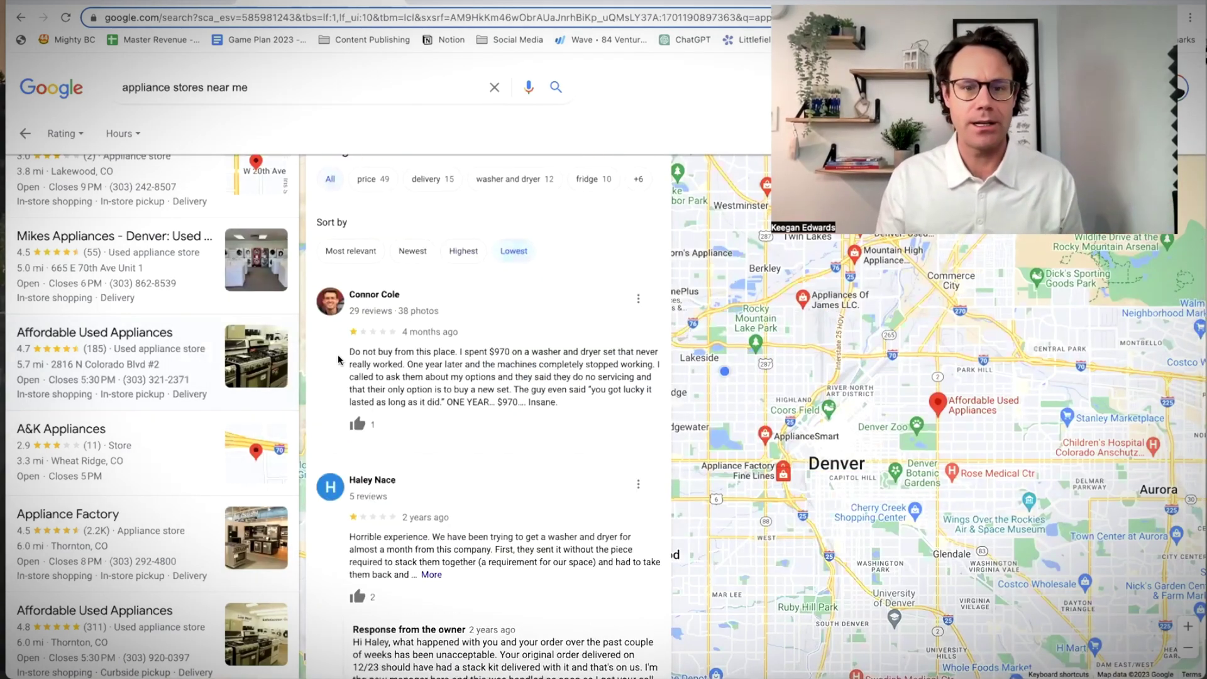
pyautogui.moveTo(339, 355); pyautogui.dragTo(570, 404)
pyautogui.hotkey('ctrl', 'c')
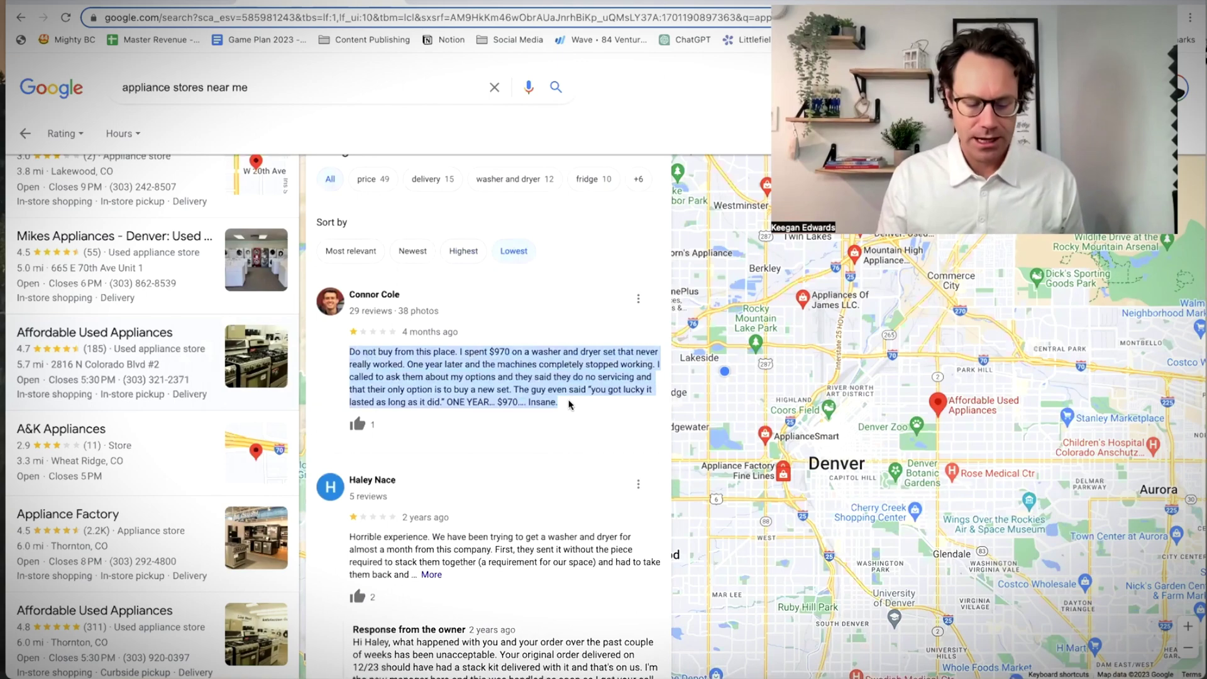
pyautogui.click(184, 2)
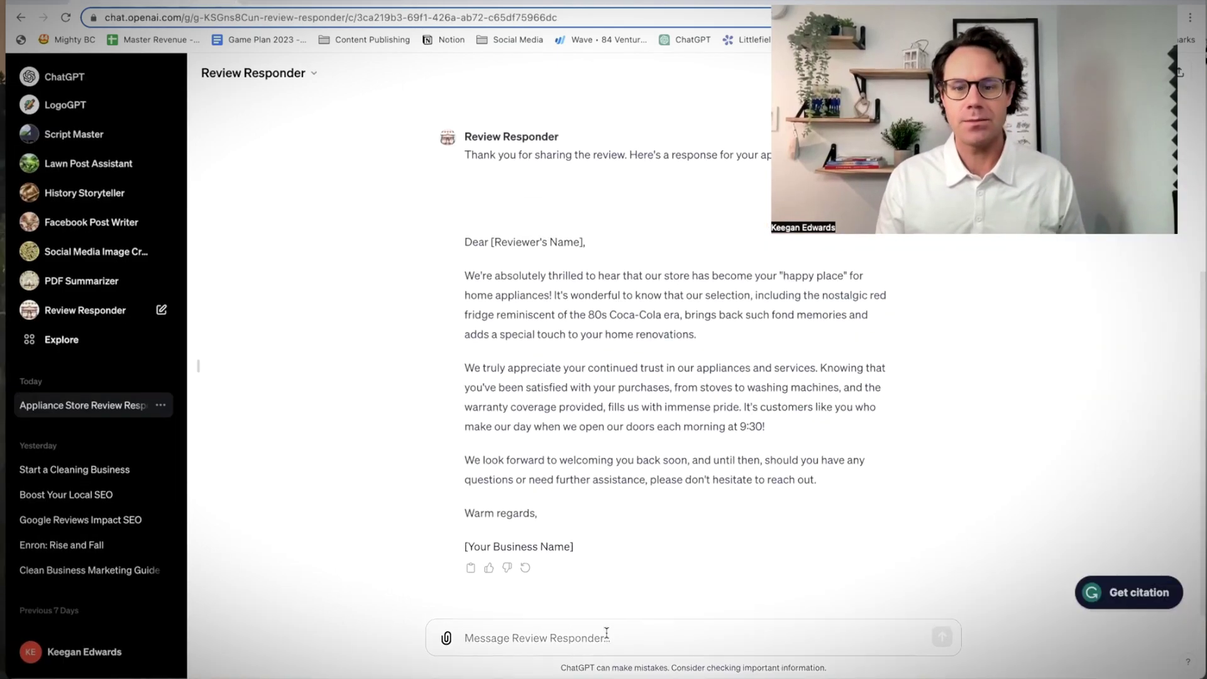
# Step: Send 'Please provide a response for this negative review' followed by the pasted one-star review
pyautogui.write('Please provide a response for this neg')
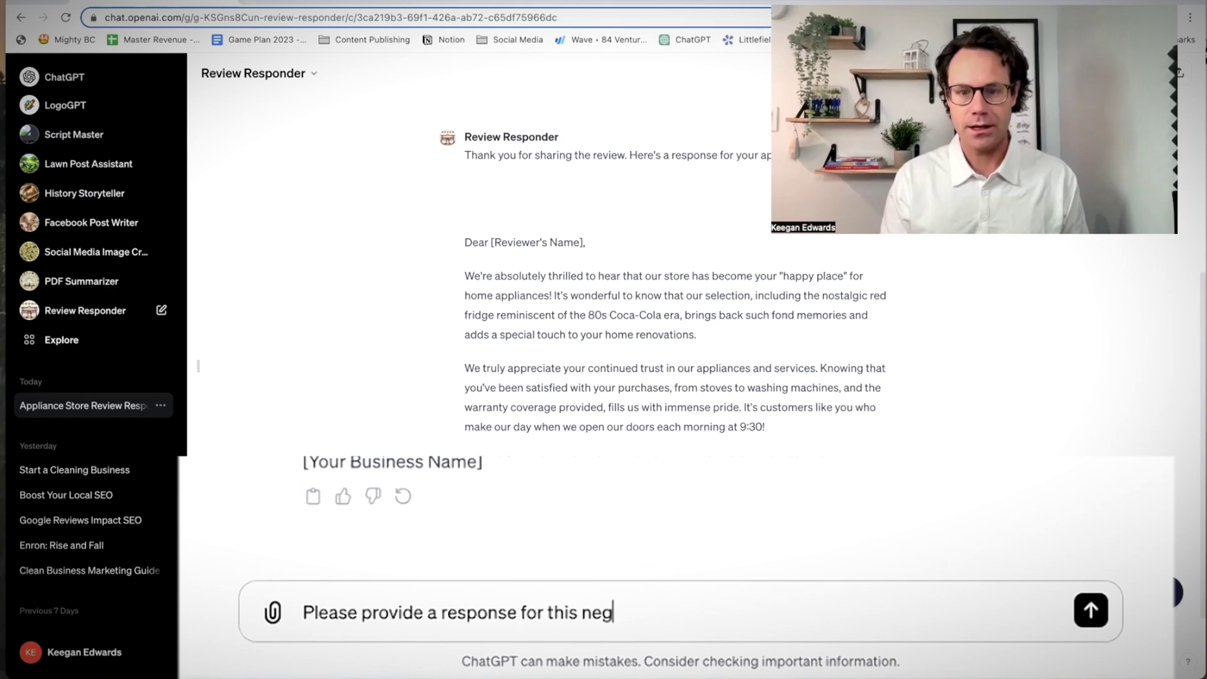
pyautogui.write('ative review')
pyautogui.press('Return')
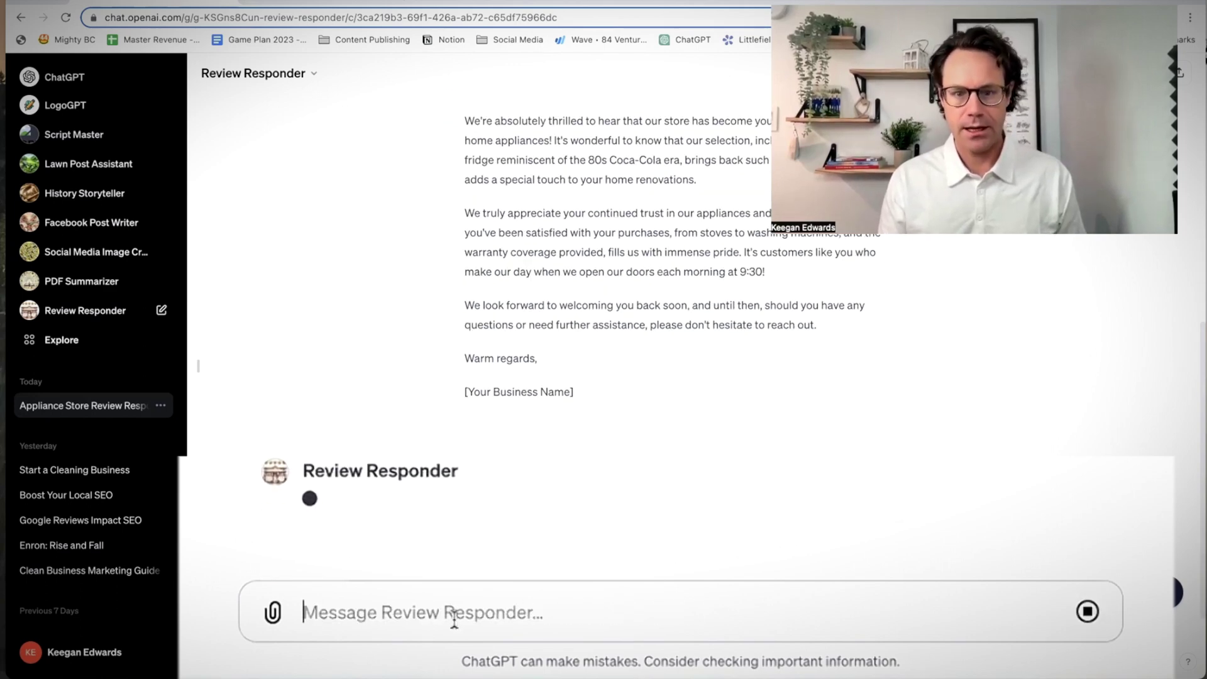
pyautogui.hotkey('ctrl', 'v')
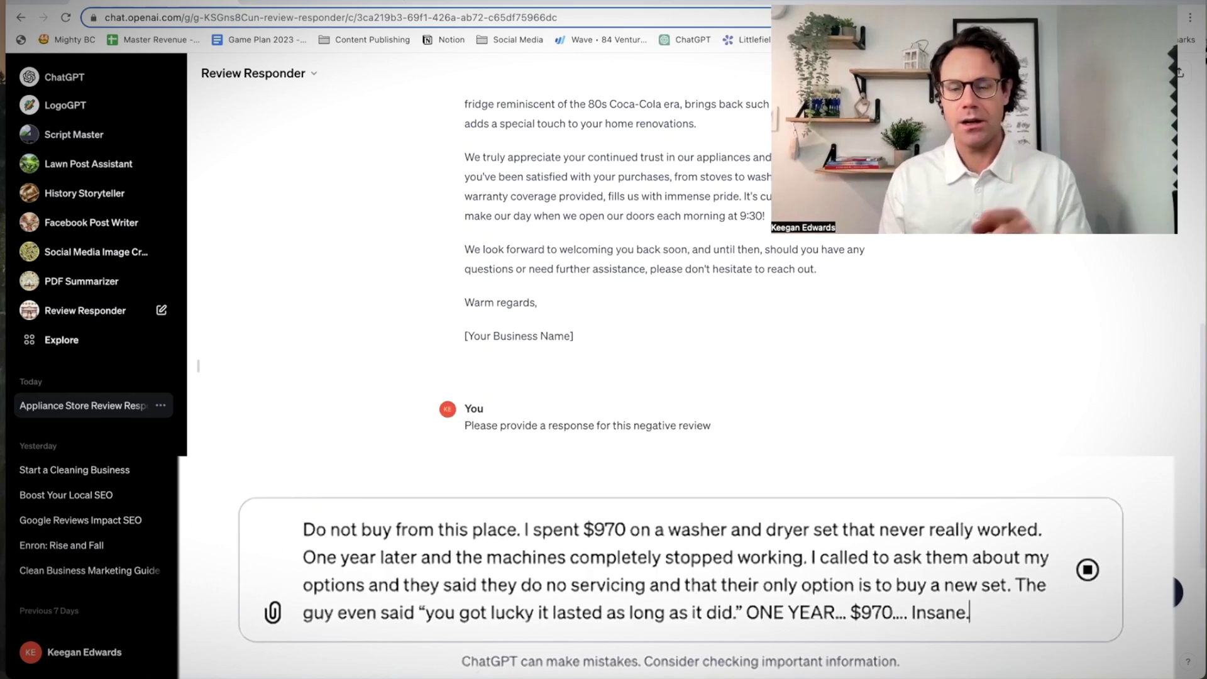
pyautogui.click(1091, 609)
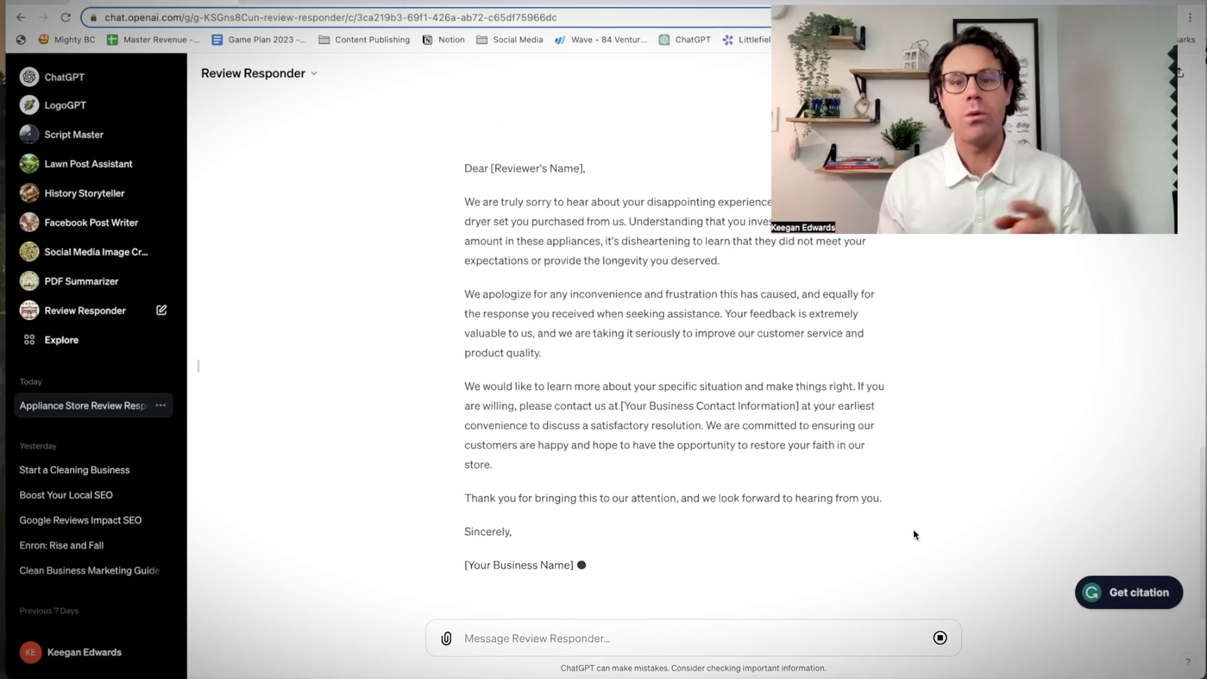
pyautogui.scroll(2, 927, 496)
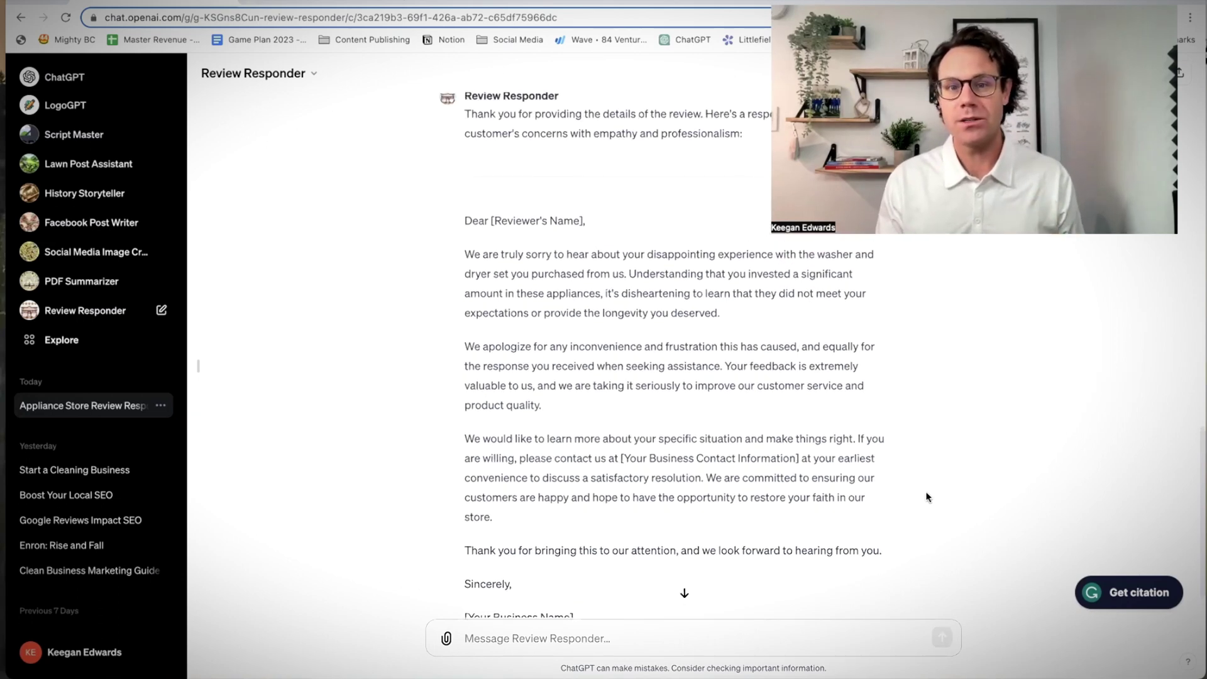
pyautogui.scroll(-1, 926, 497)
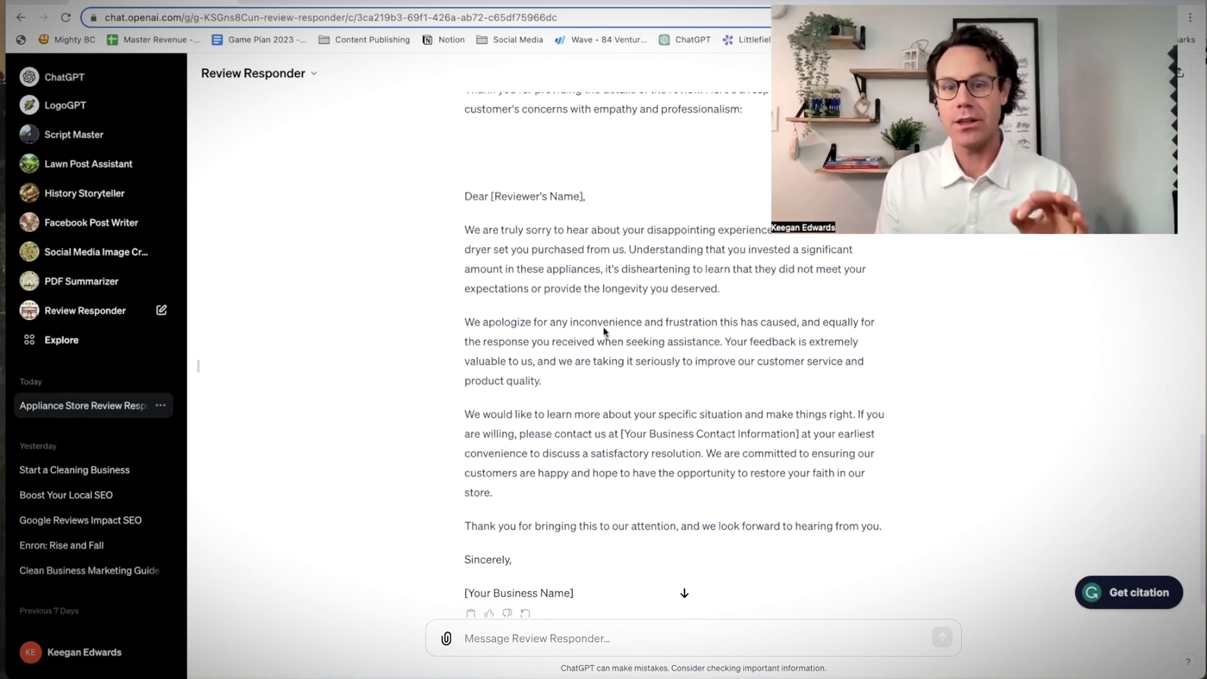
pyautogui.scroll(-1, 602, 353)
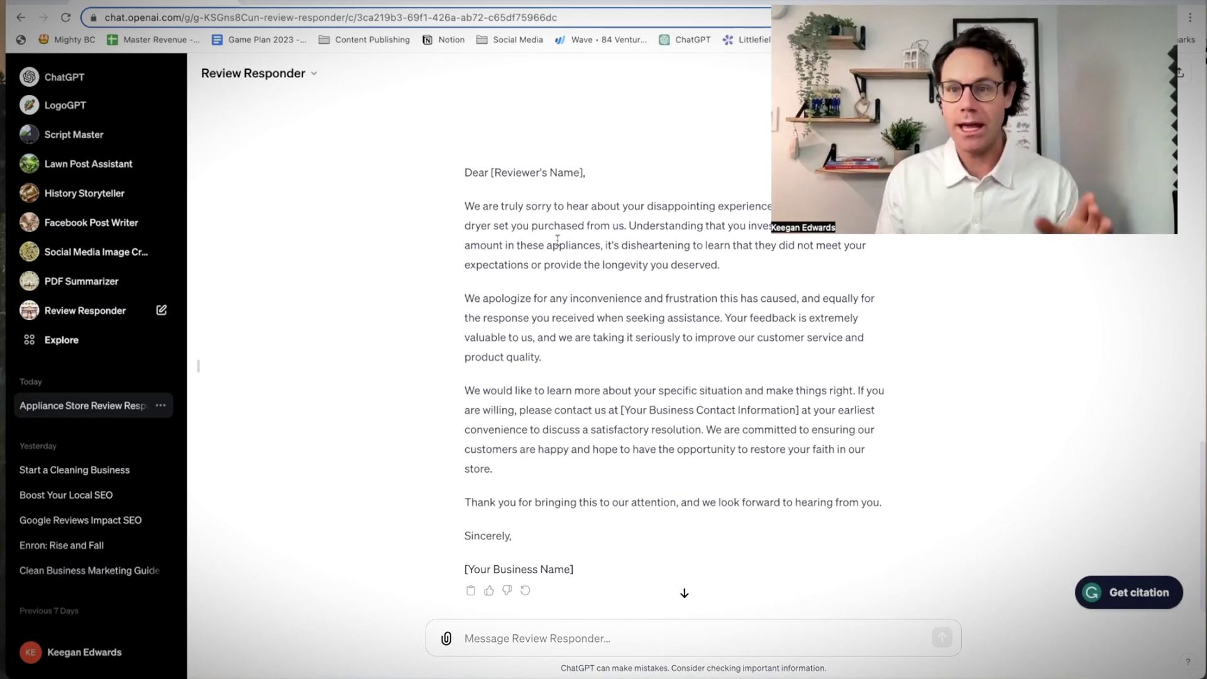
pyautogui.scroll(-1, 586, 332)
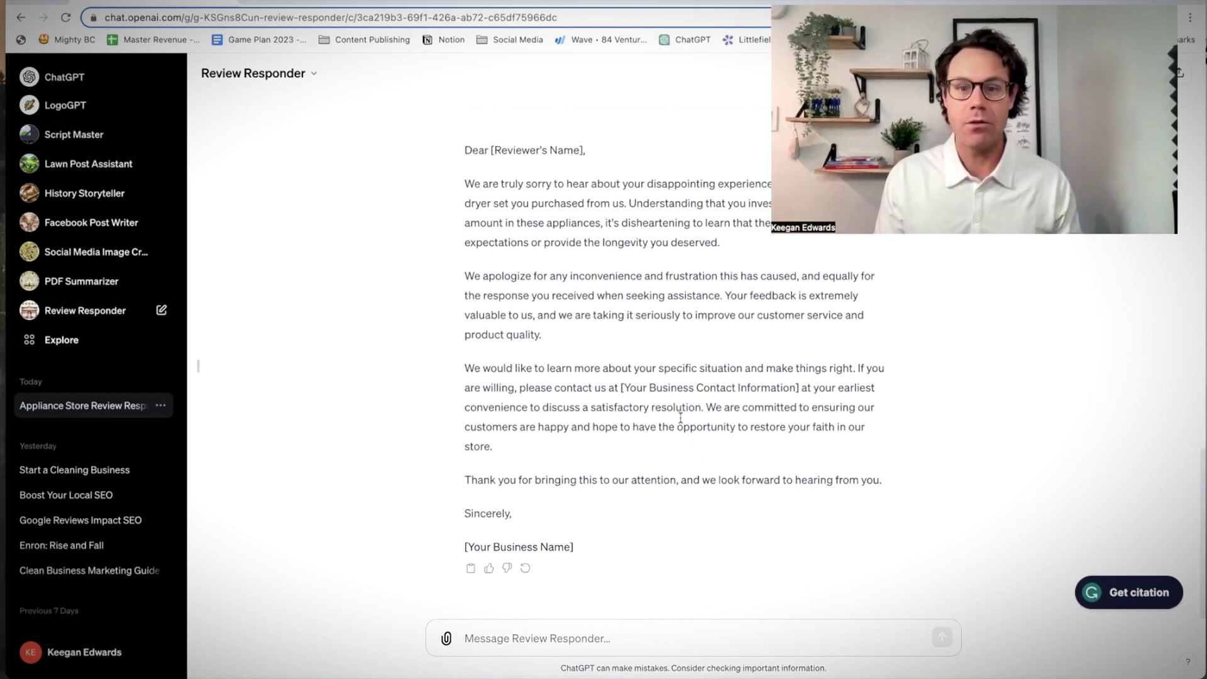
pyautogui.moveTo(661, 408); pyautogui.dragTo(769, 423)
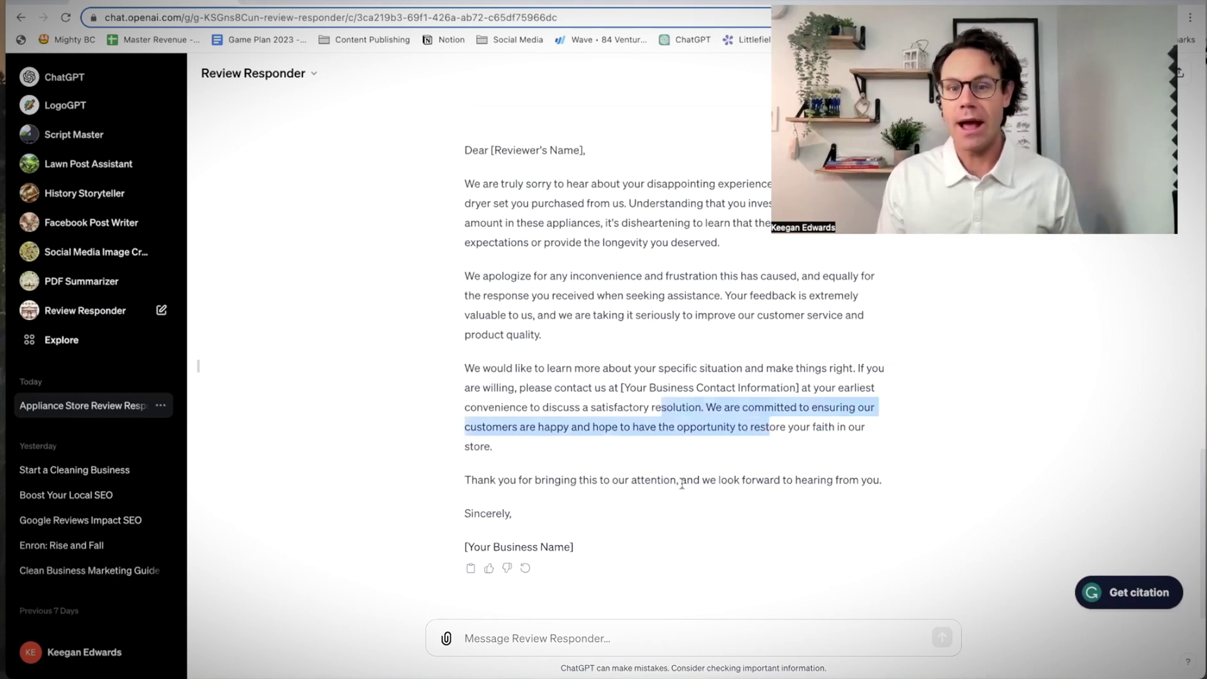
pyautogui.click(641, 483)
pyautogui.moveTo(560, 479); pyautogui.dragTo(820, 480)
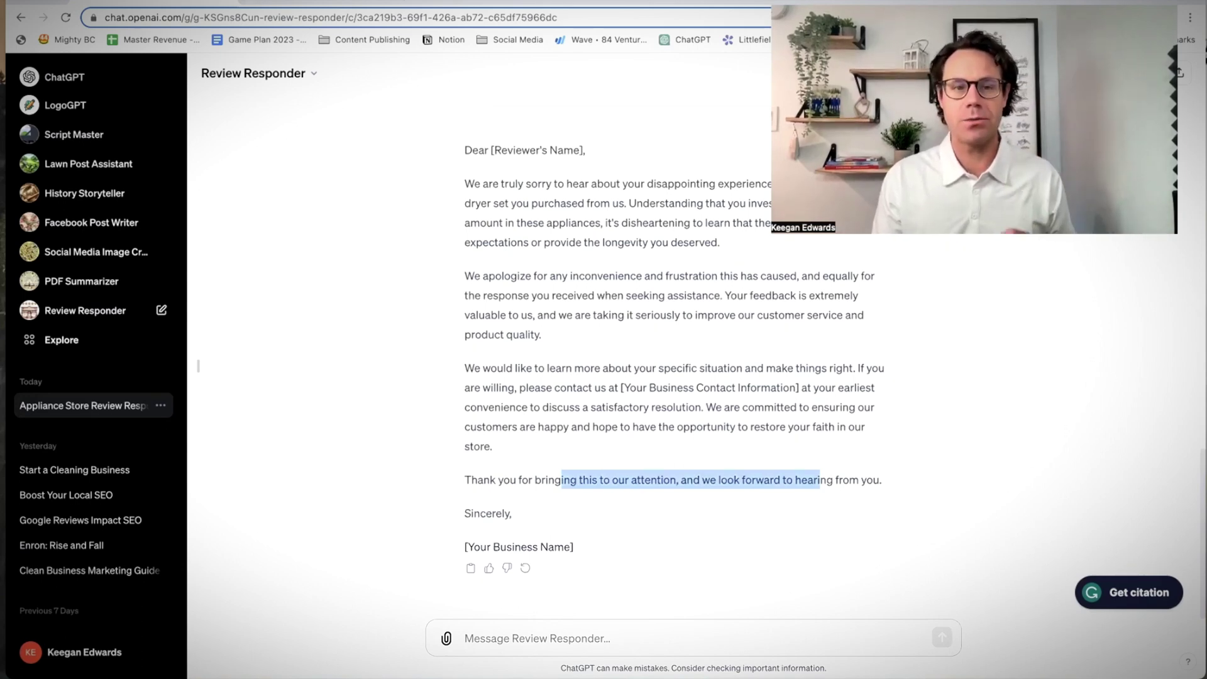
# Step: Revisit the Appliance Store chat, go back to Review Responder's start page, and open its title options
pyautogui.click(69, 308)
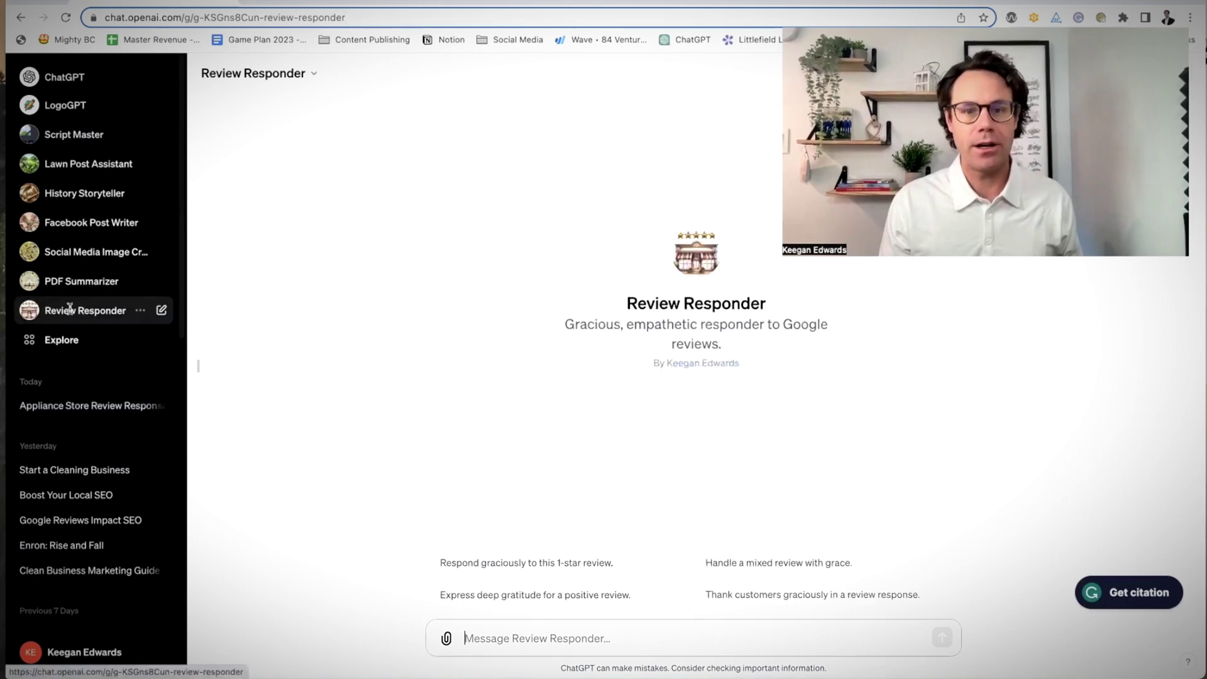
pyautogui.click(76, 408)
pyautogui.scroll(15, 422, 384)
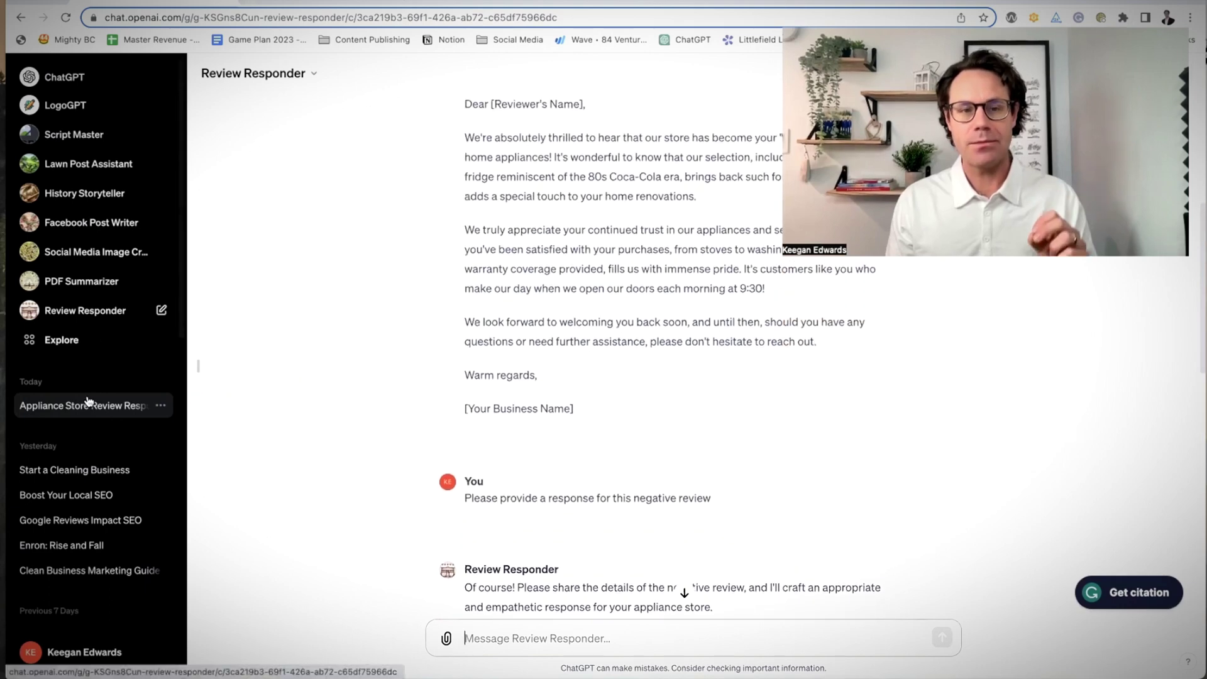
pyautogui.click(98, 310)
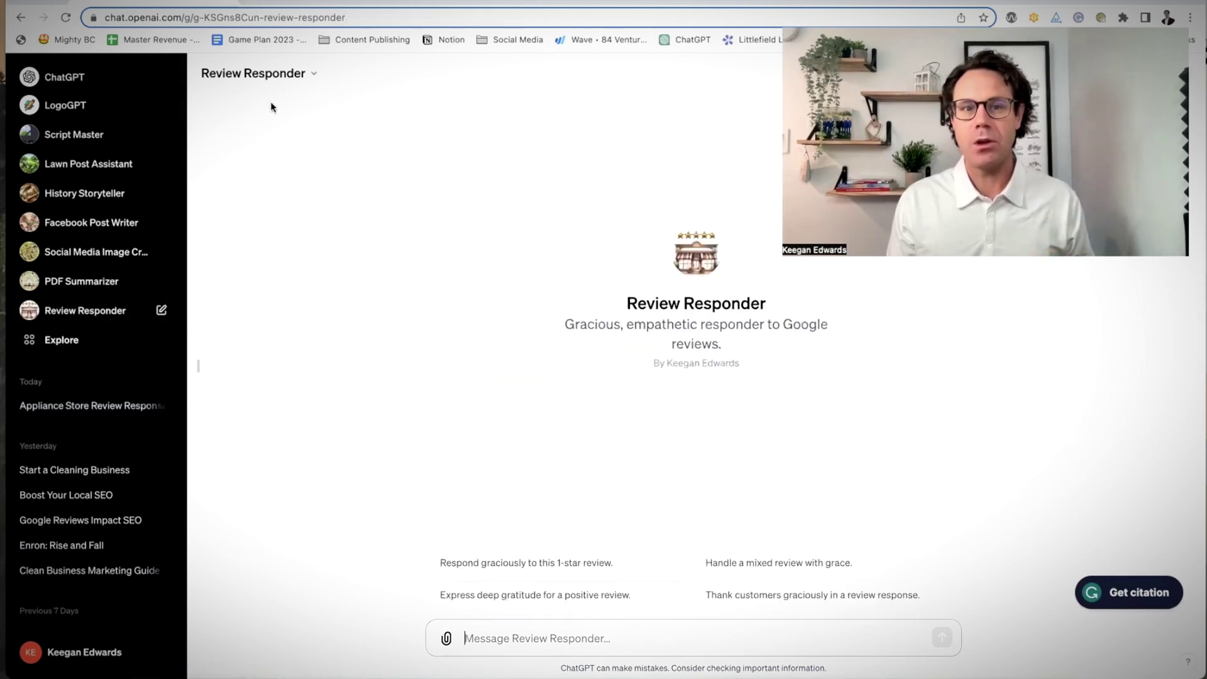
pyautogui.click(311, 78)
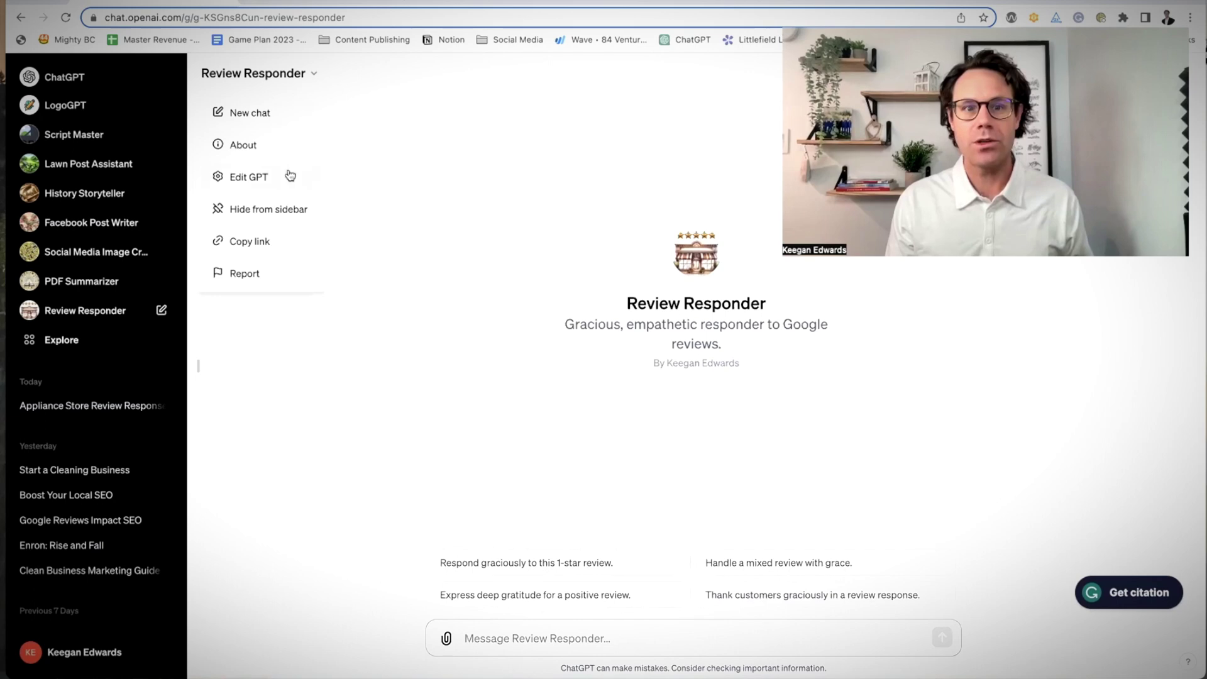